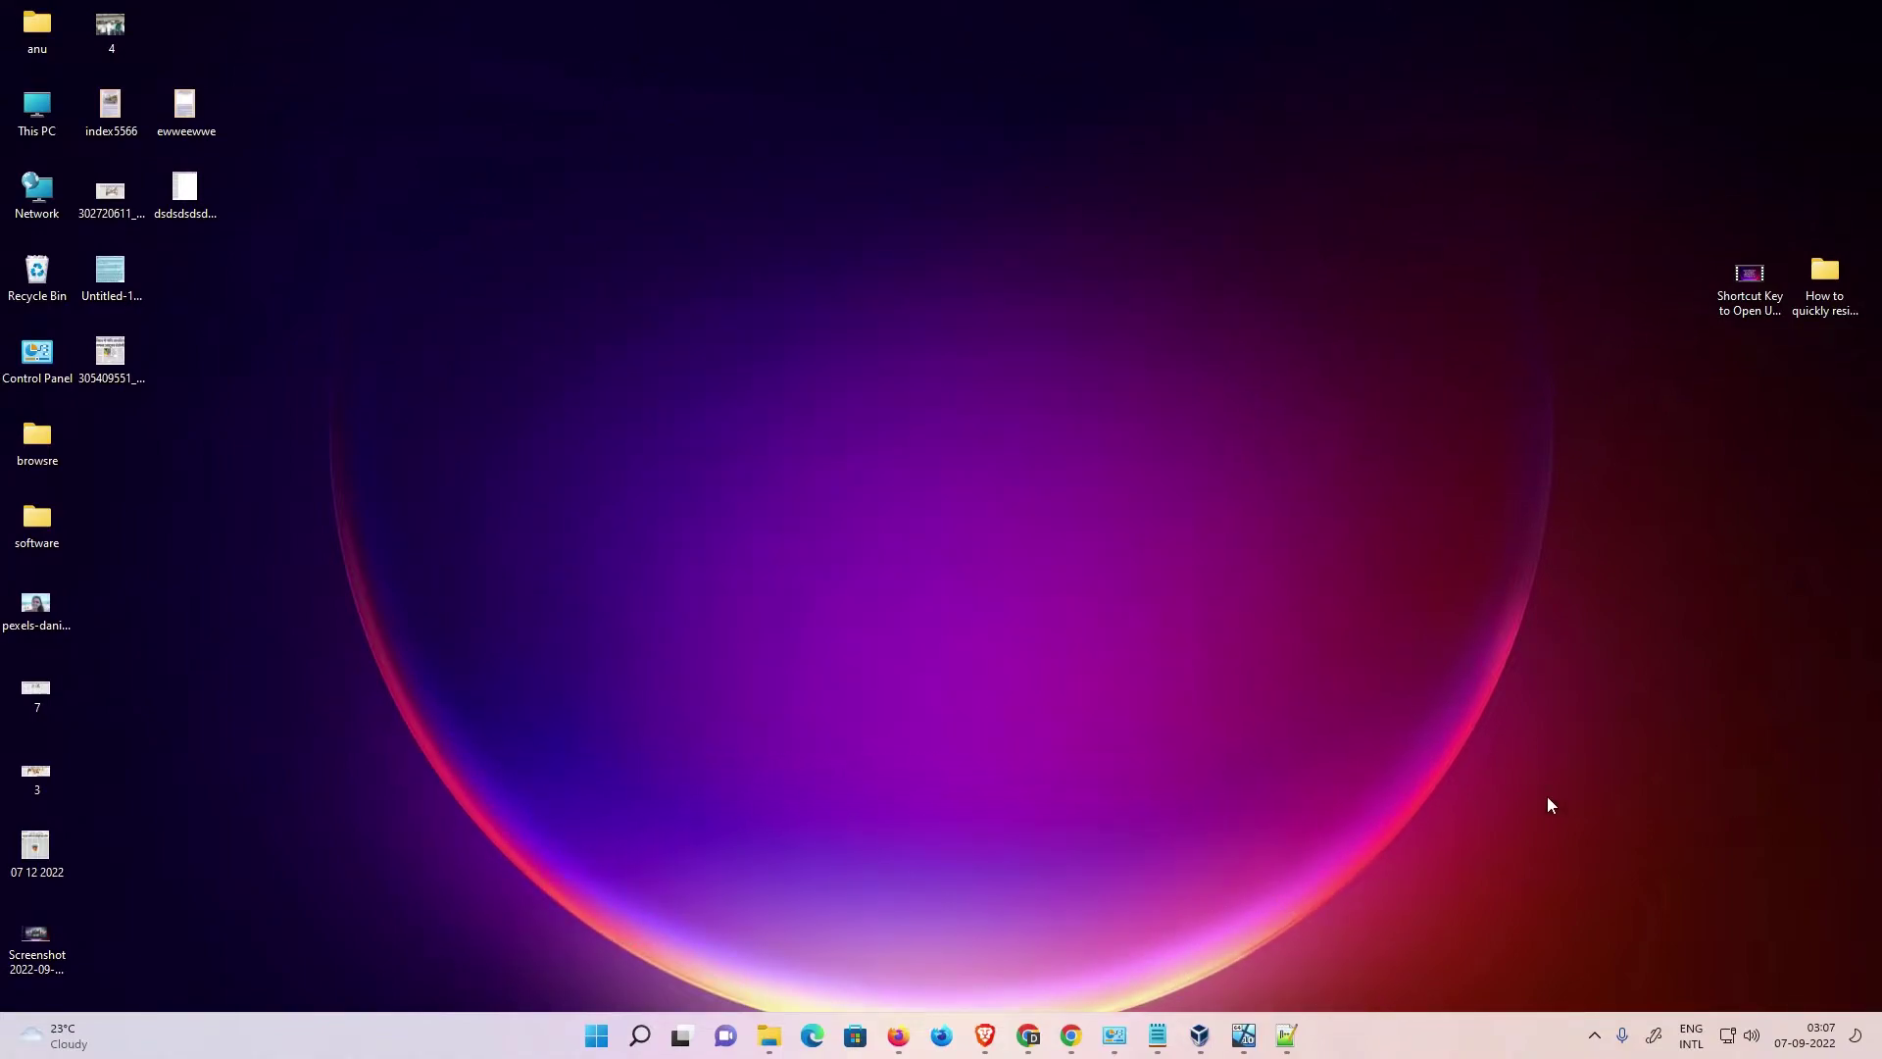
Re-run the LaserJet P2035 driver search in Chrome and open the first HP result in a new tab
click(1037, 1035)
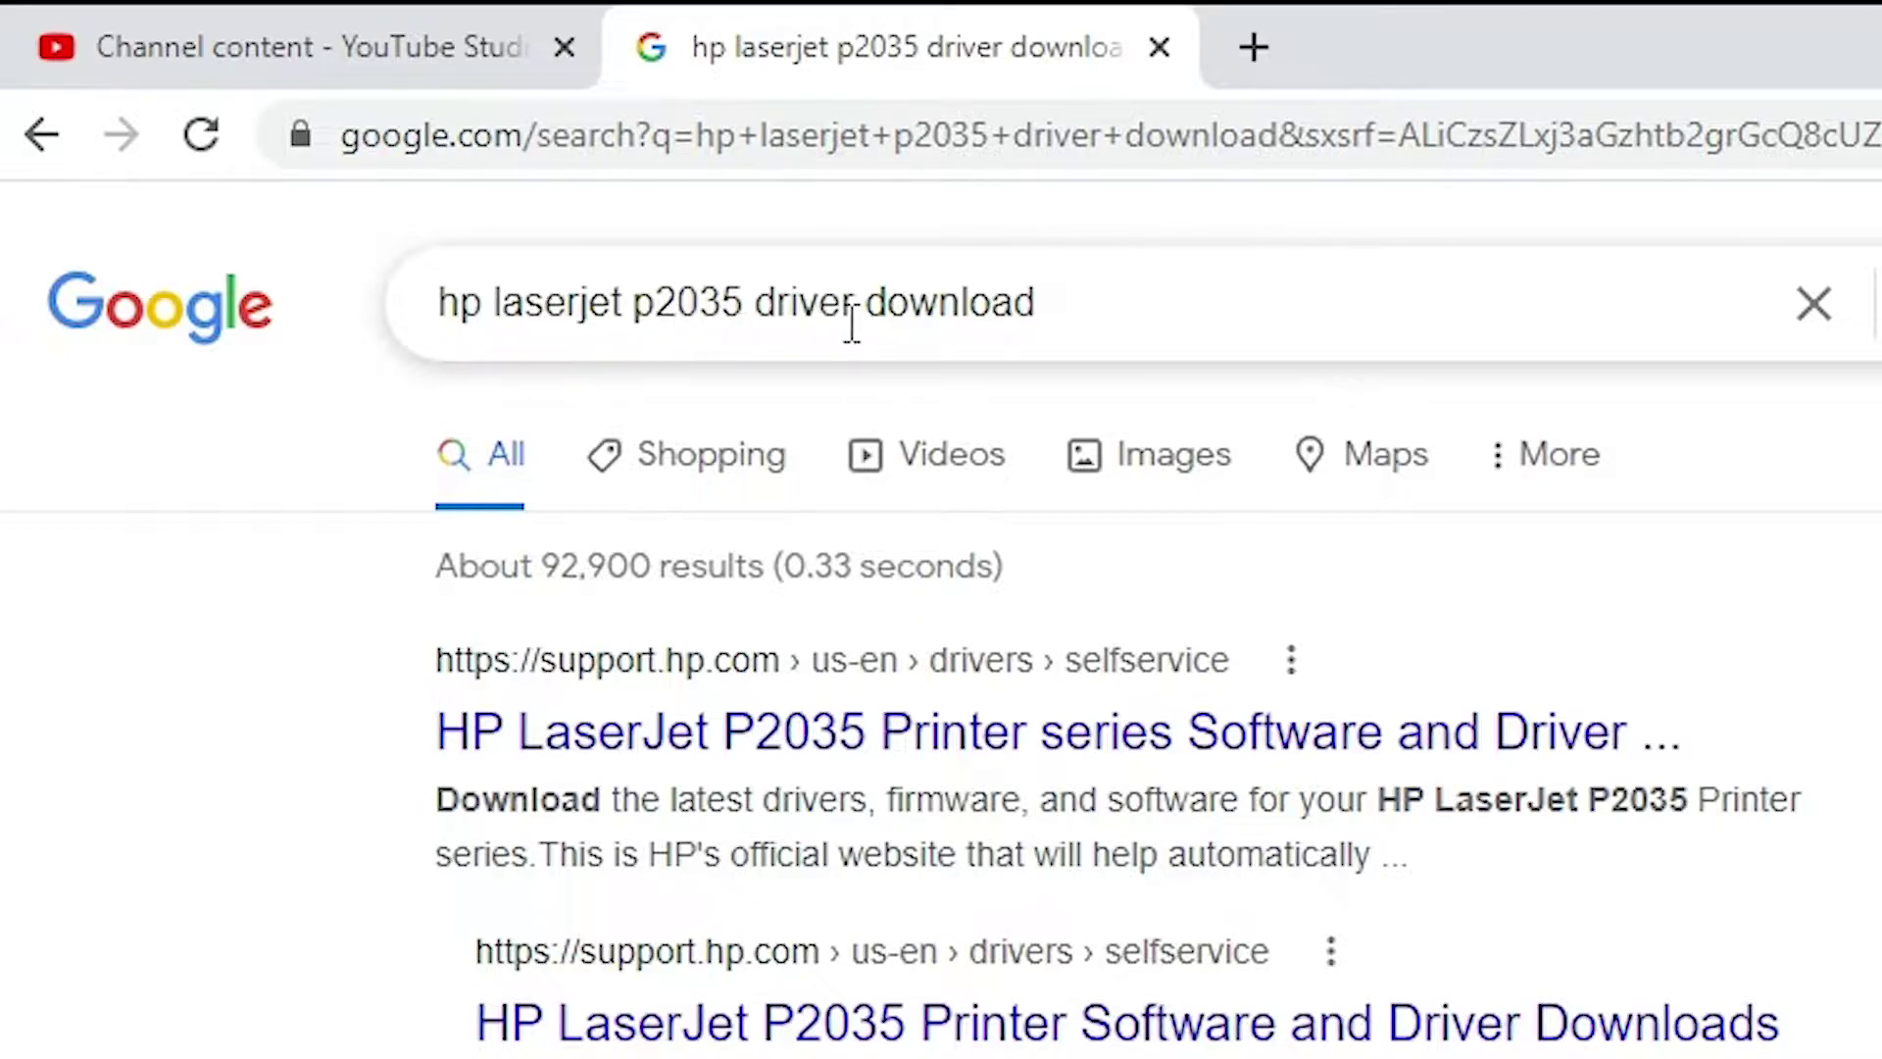
drag(1062, 302, 421, 315)
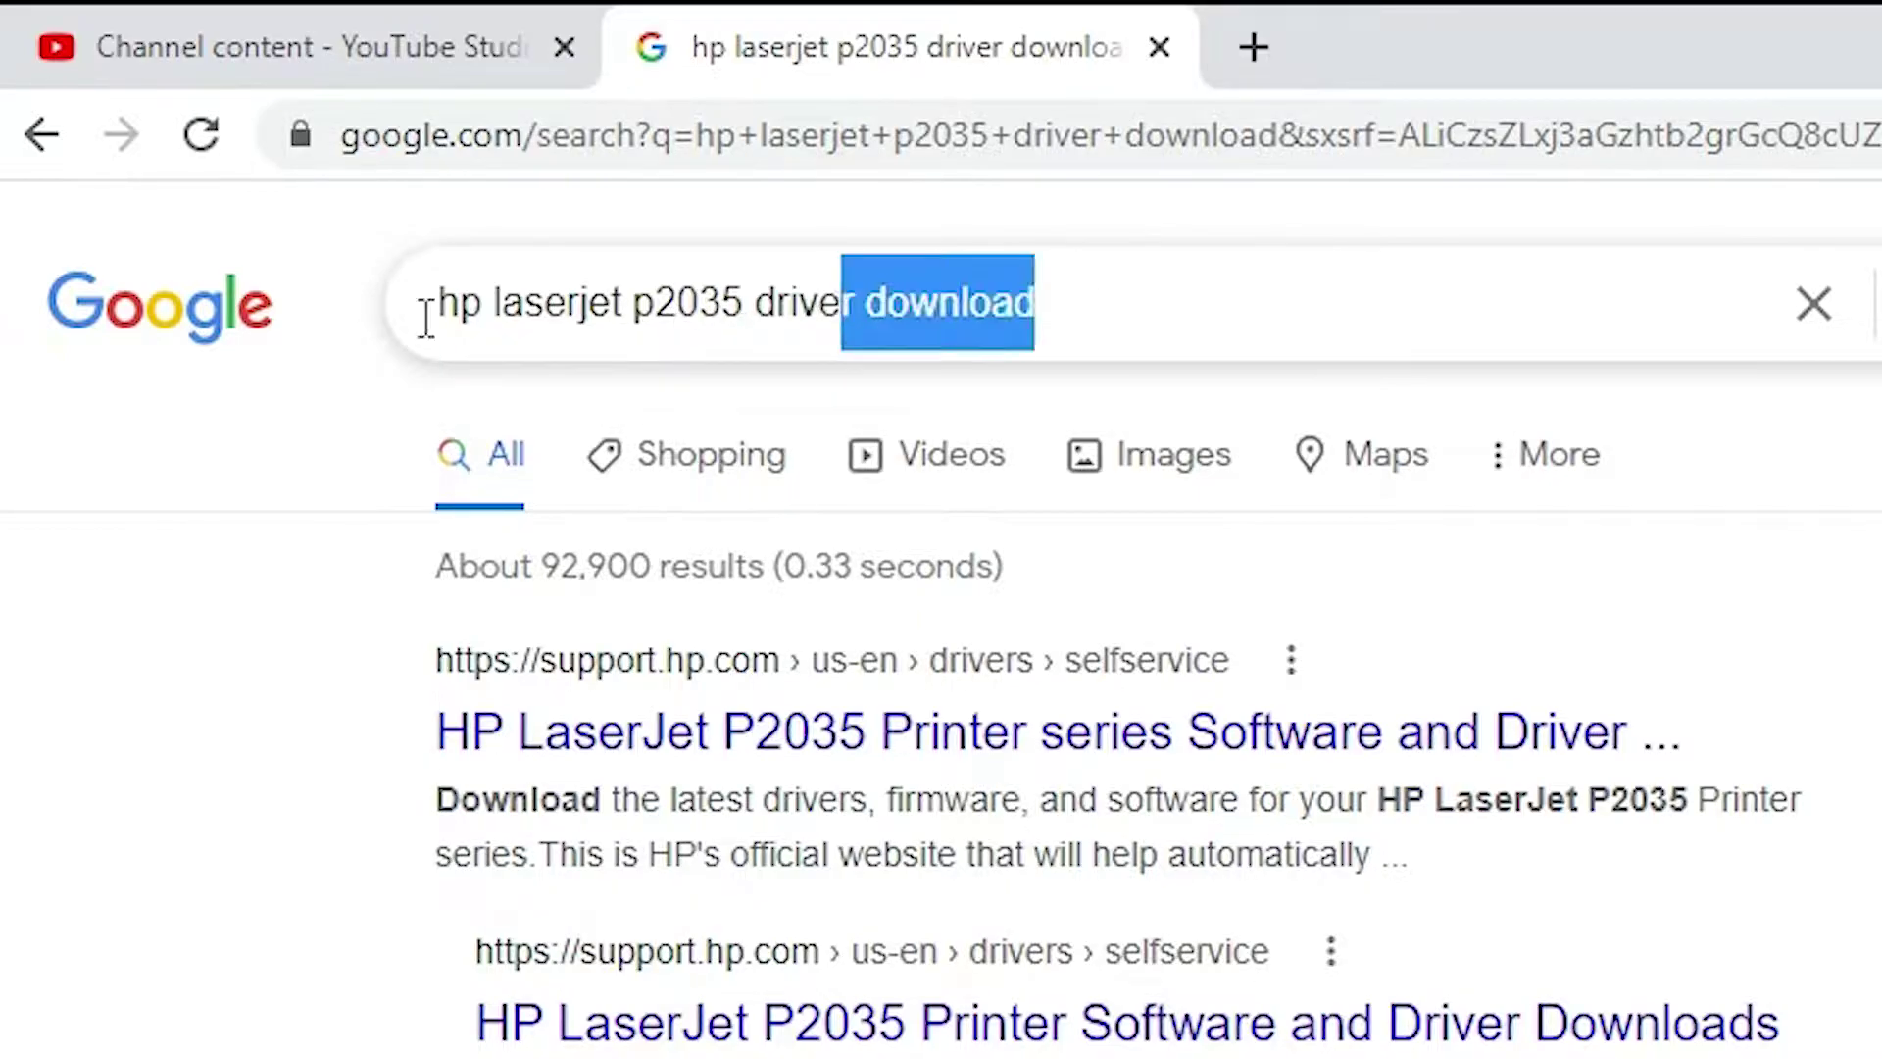
click(459, 436)
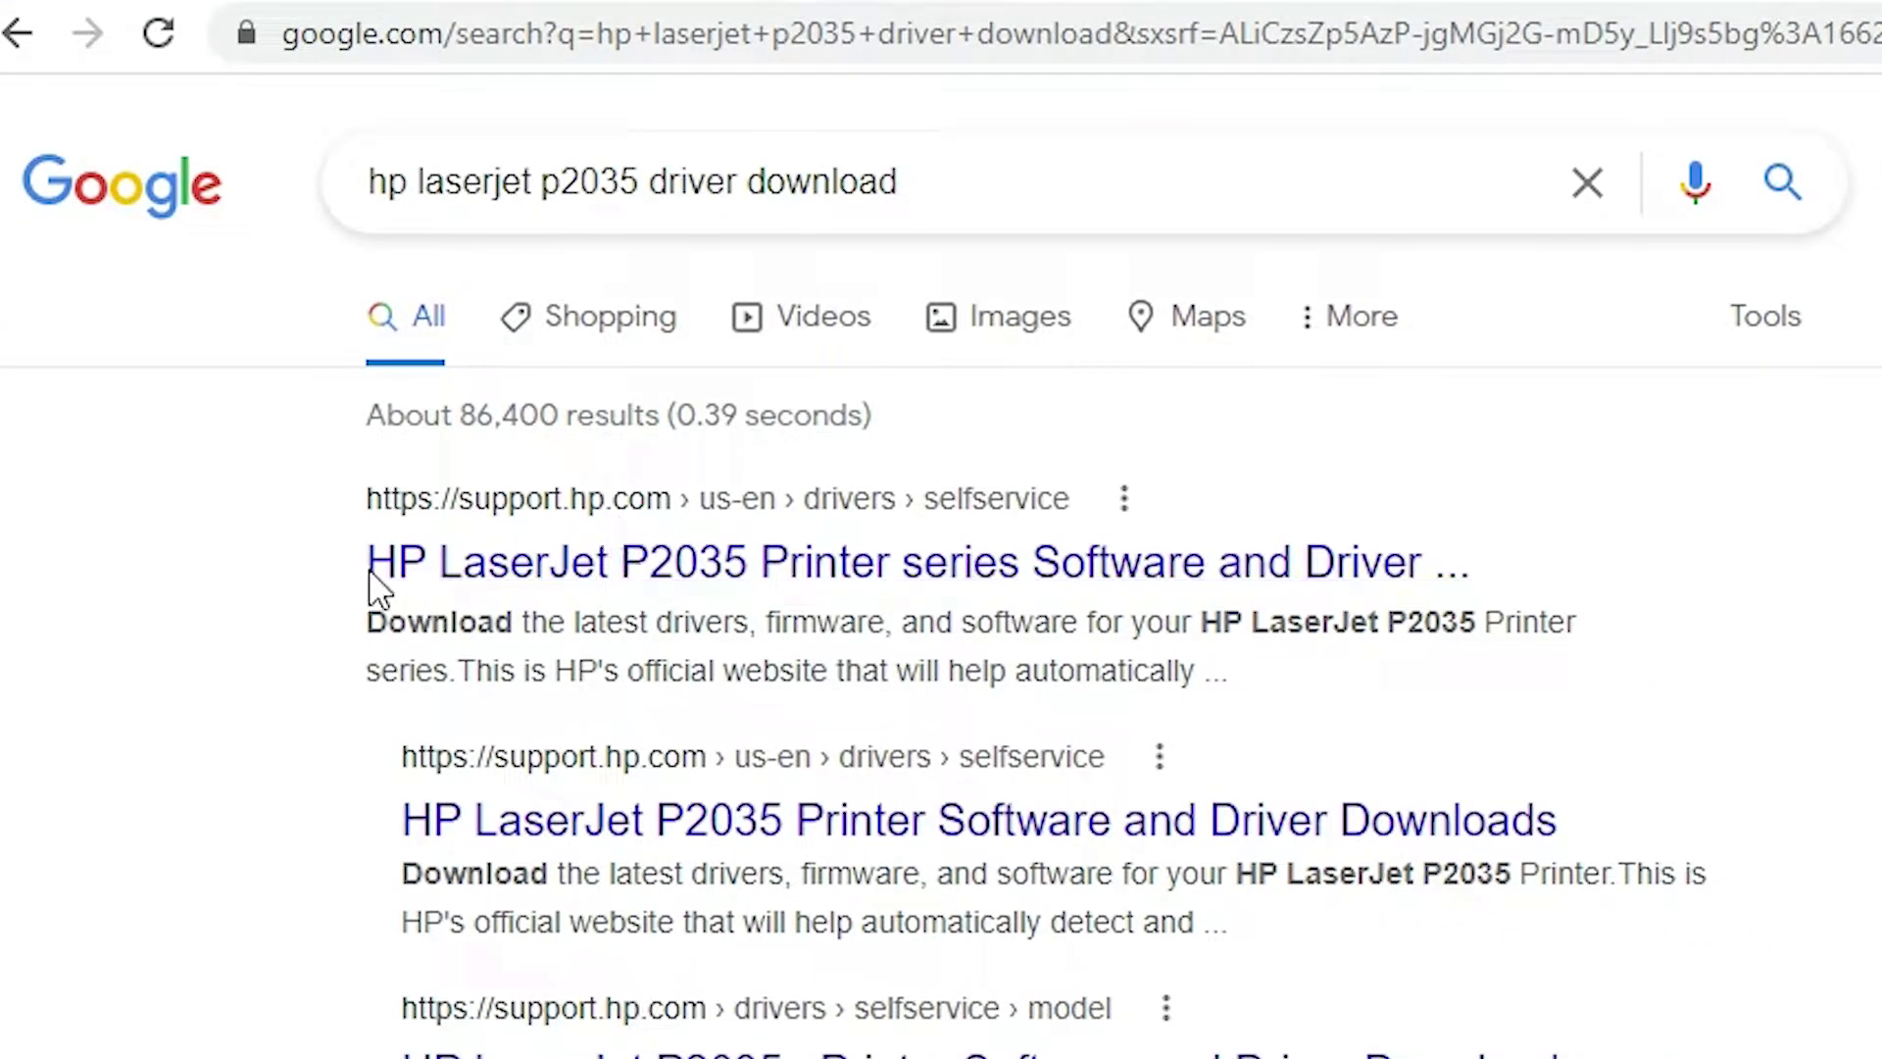
right_click(570, 576)
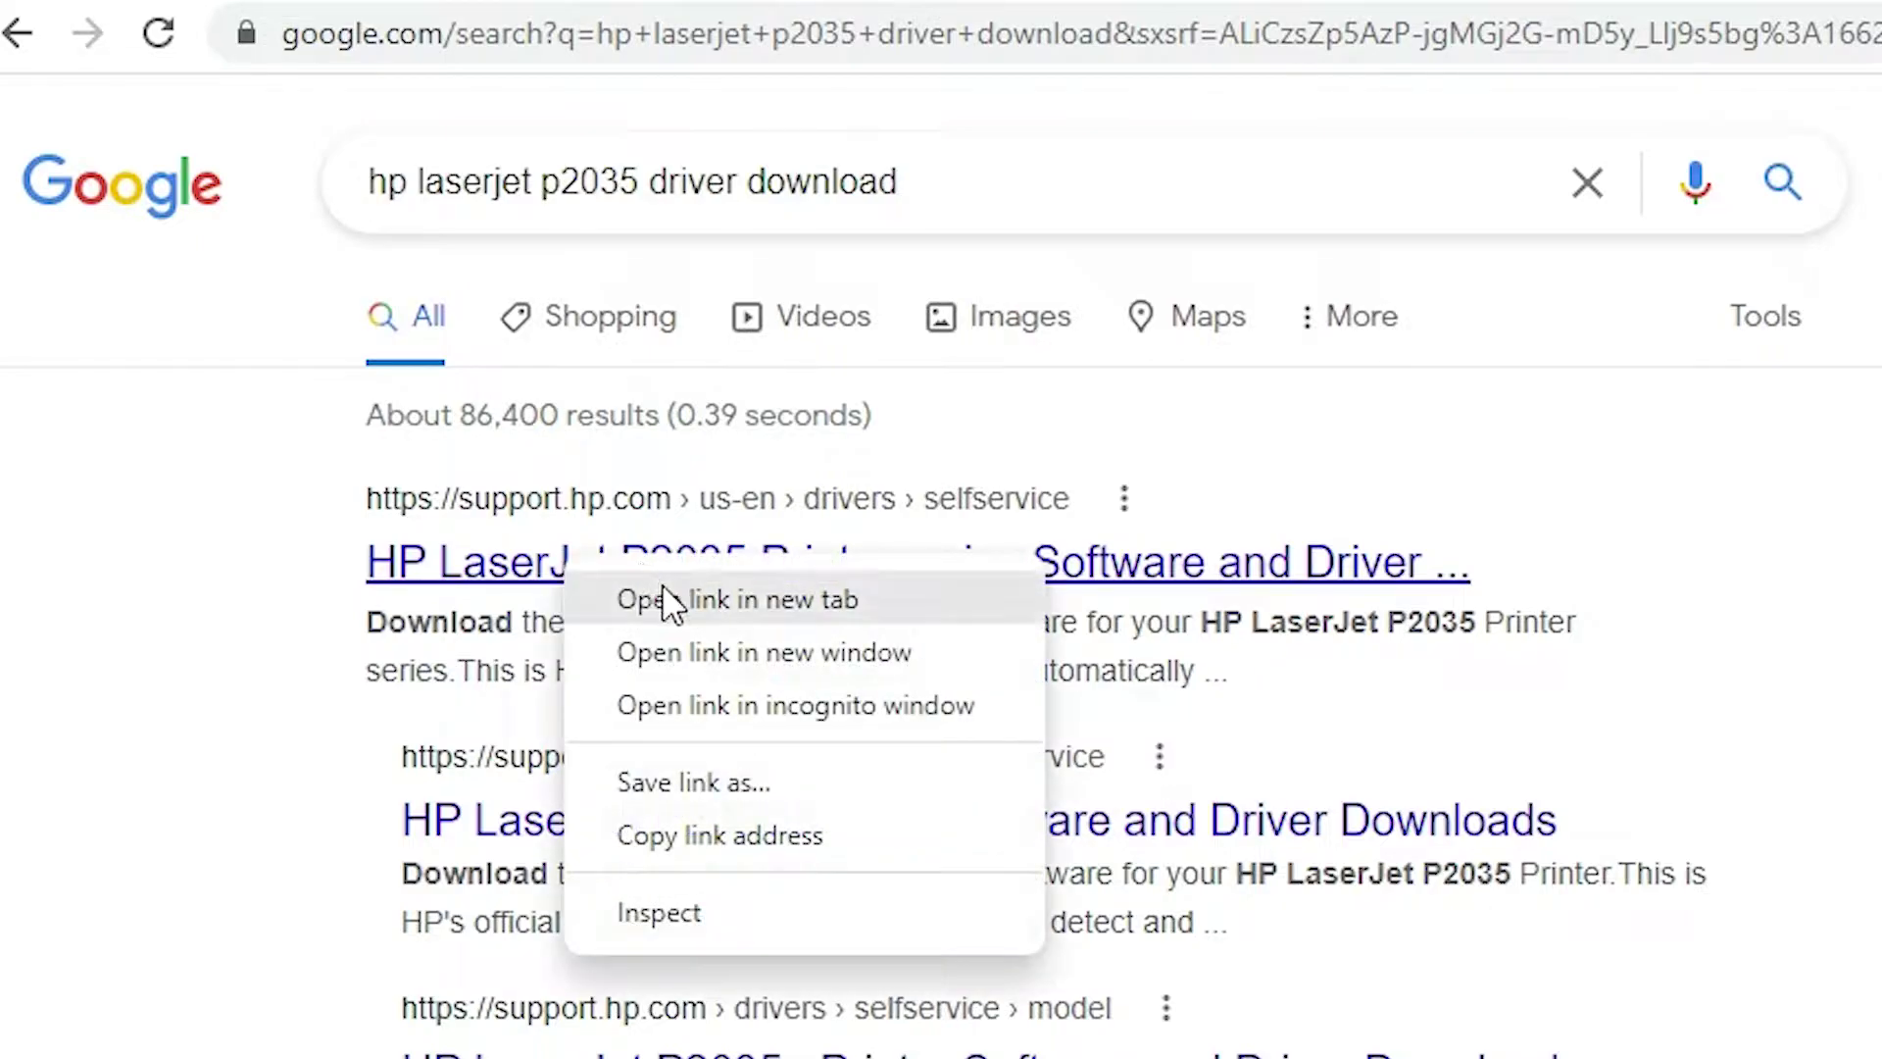
click(662, 584)
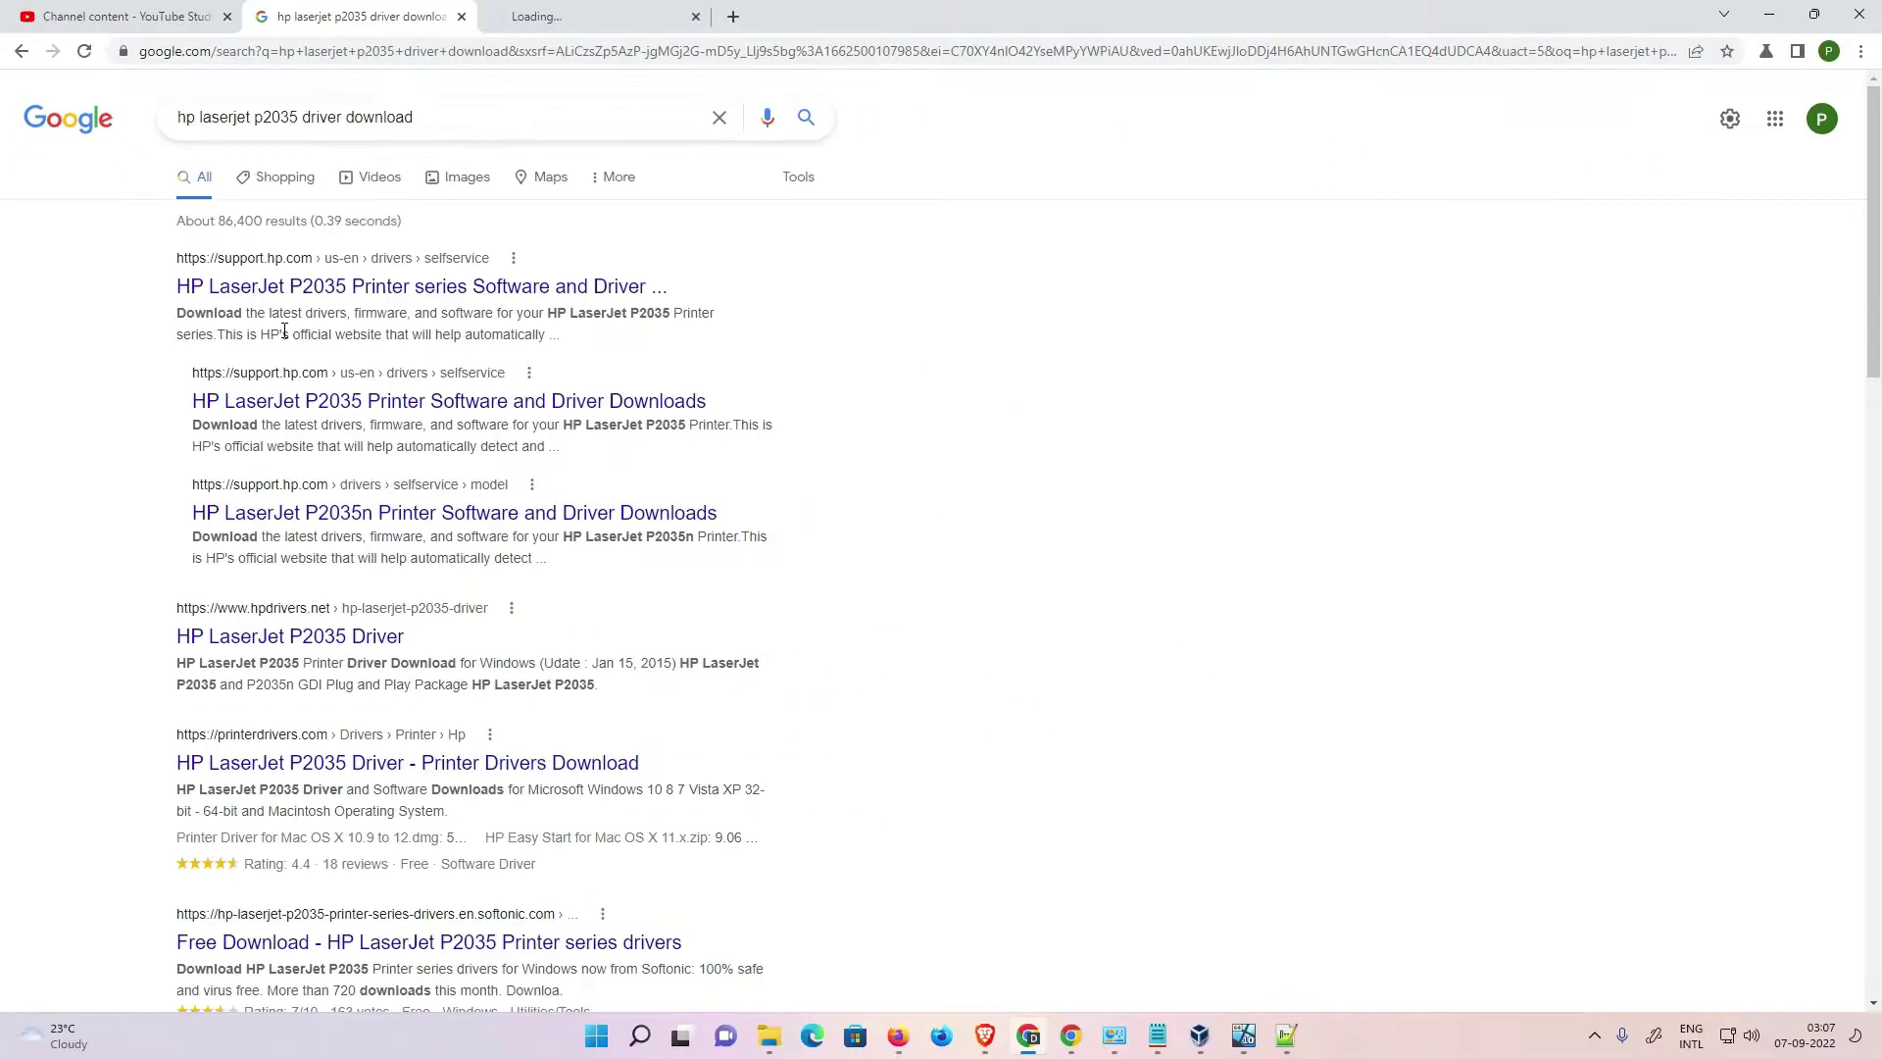
On the HP support tab, expand Driver (1) and download the 5.2 MB GDI Plug and Play Package
click(523, 19)
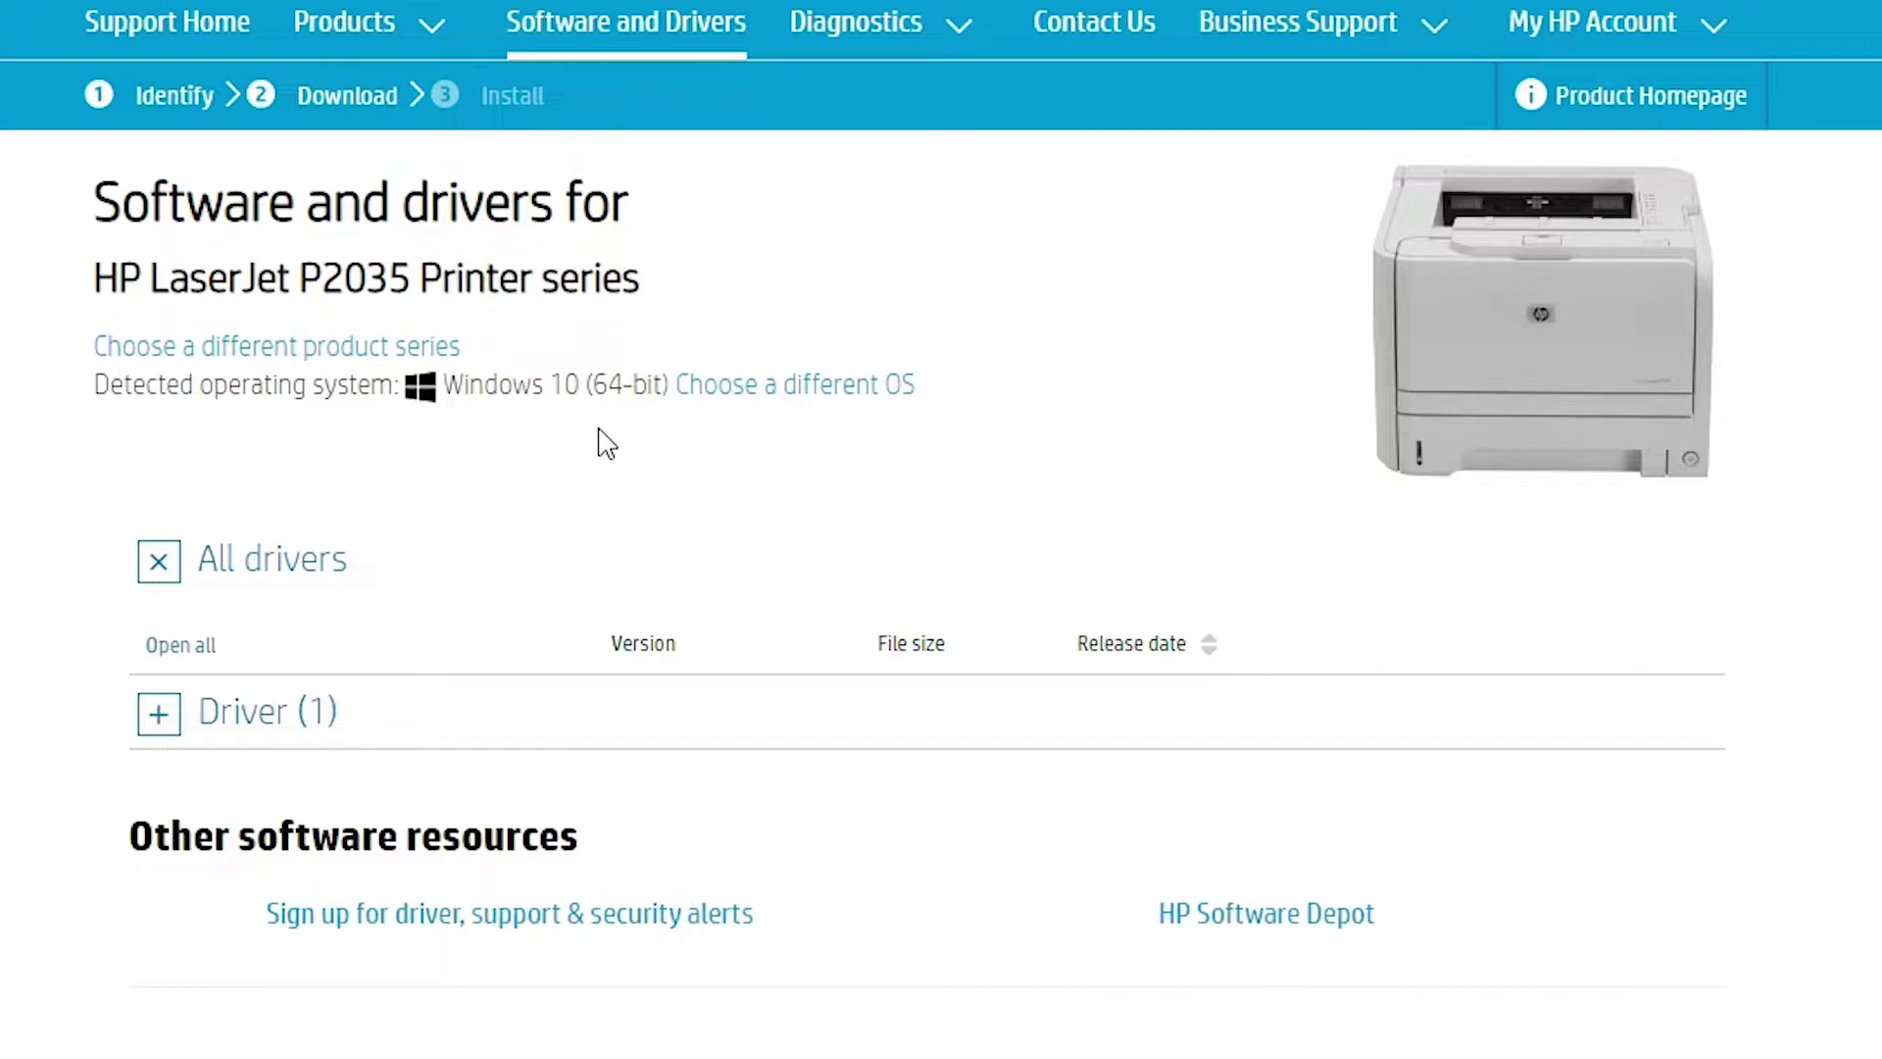
click(154, 720)
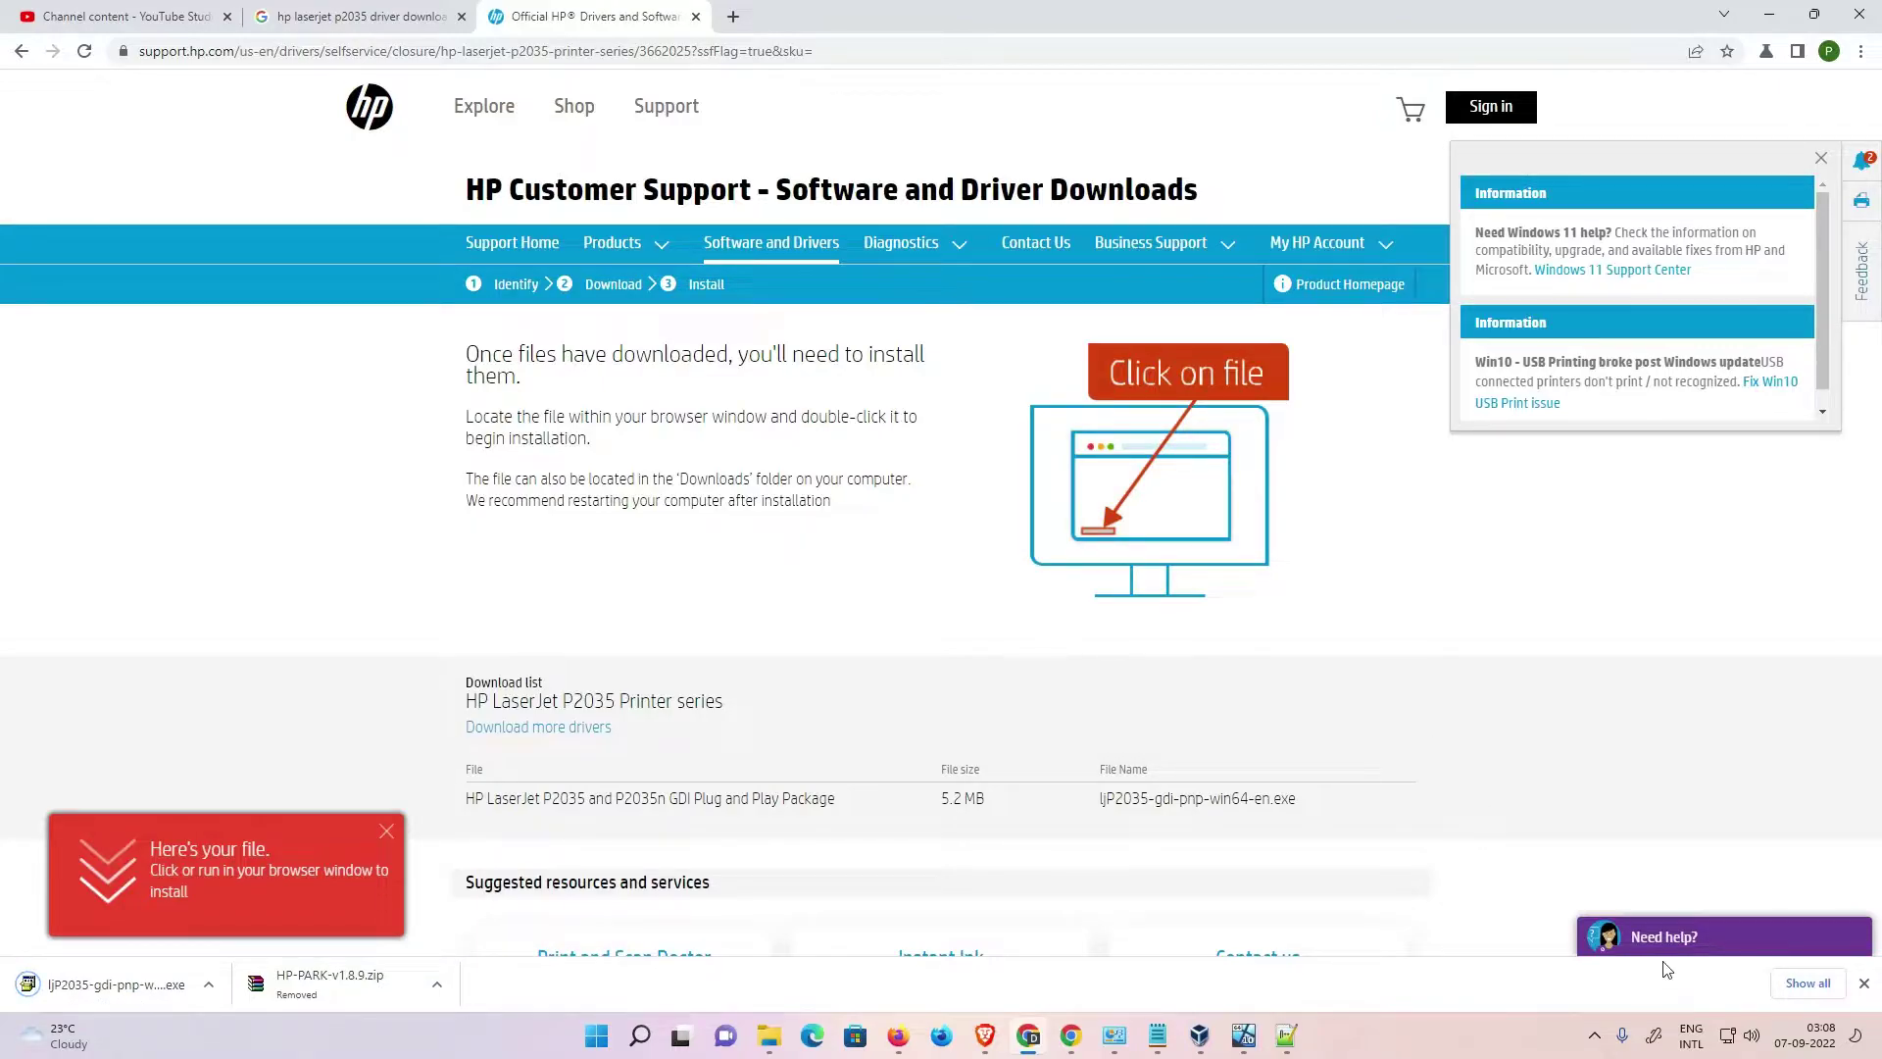
Locate the ljP2035-gdi-pnp-win64-en installer in Downloads and copy it onto the desktop
click(1808, 983)
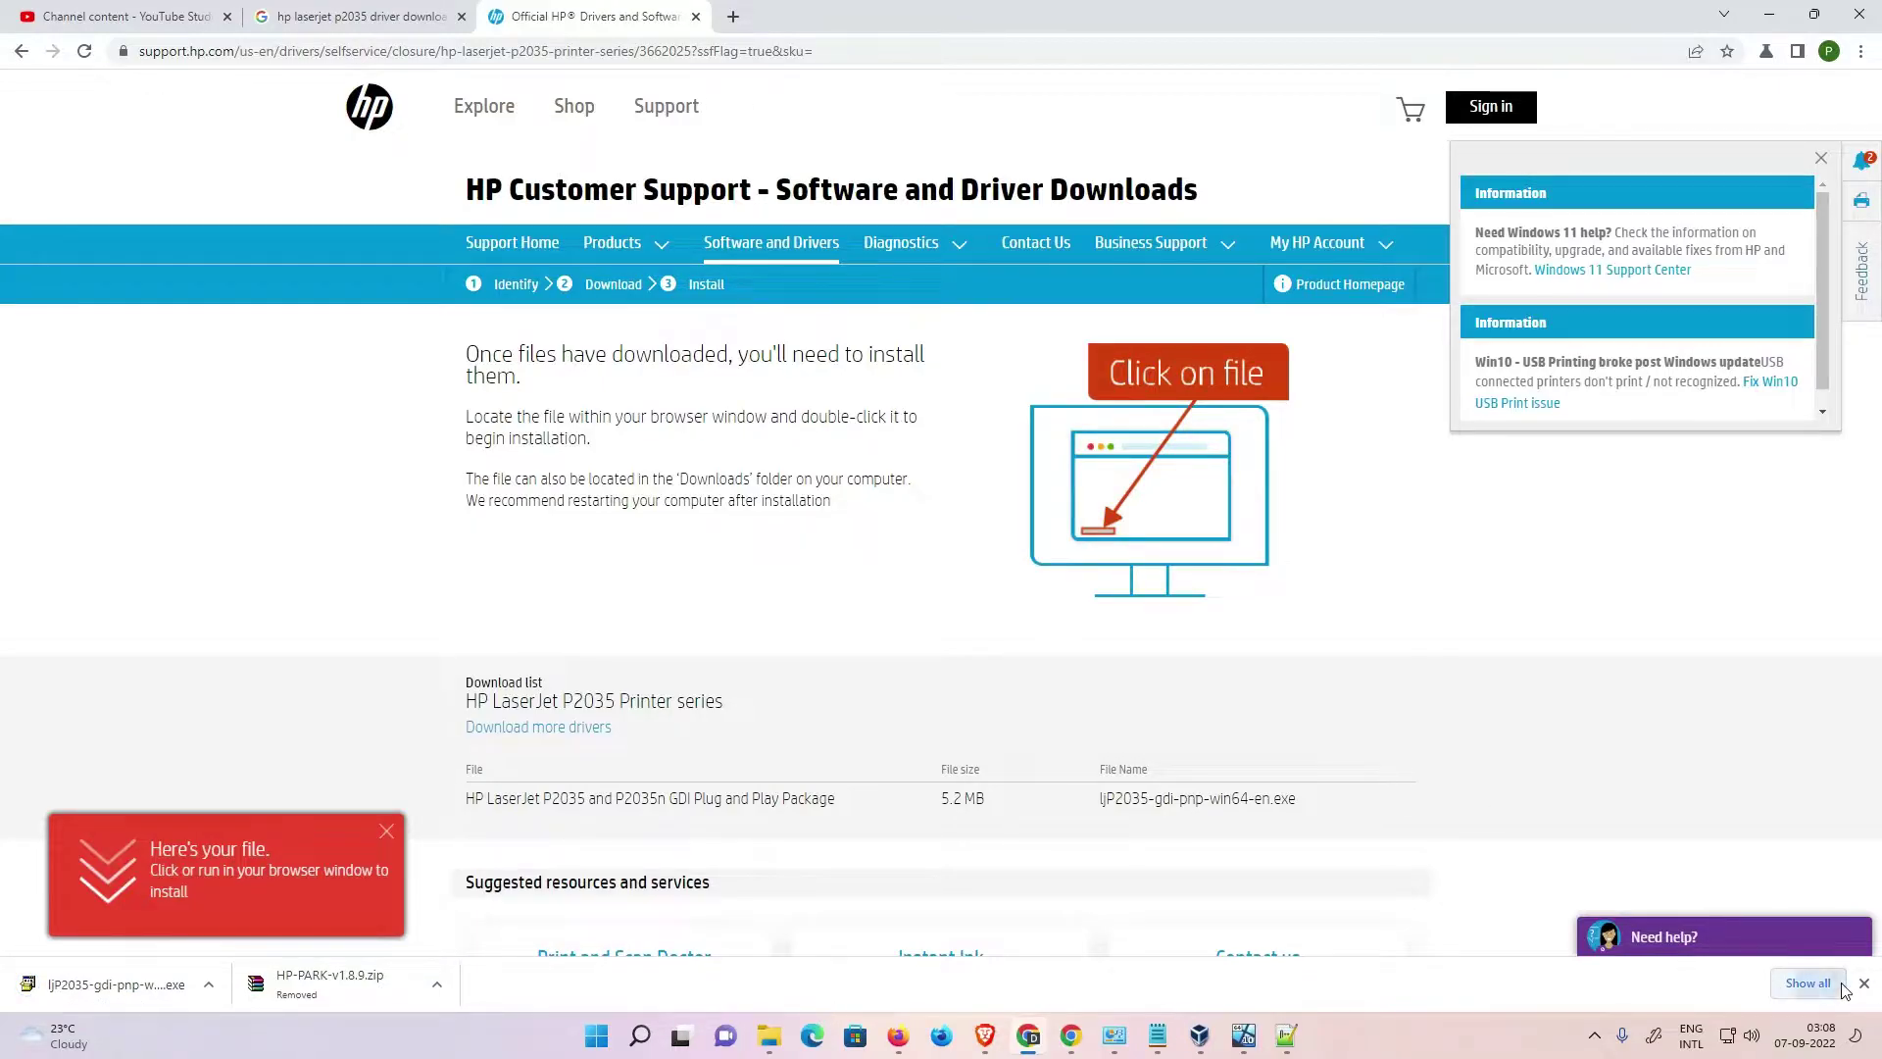
click(762, 284)
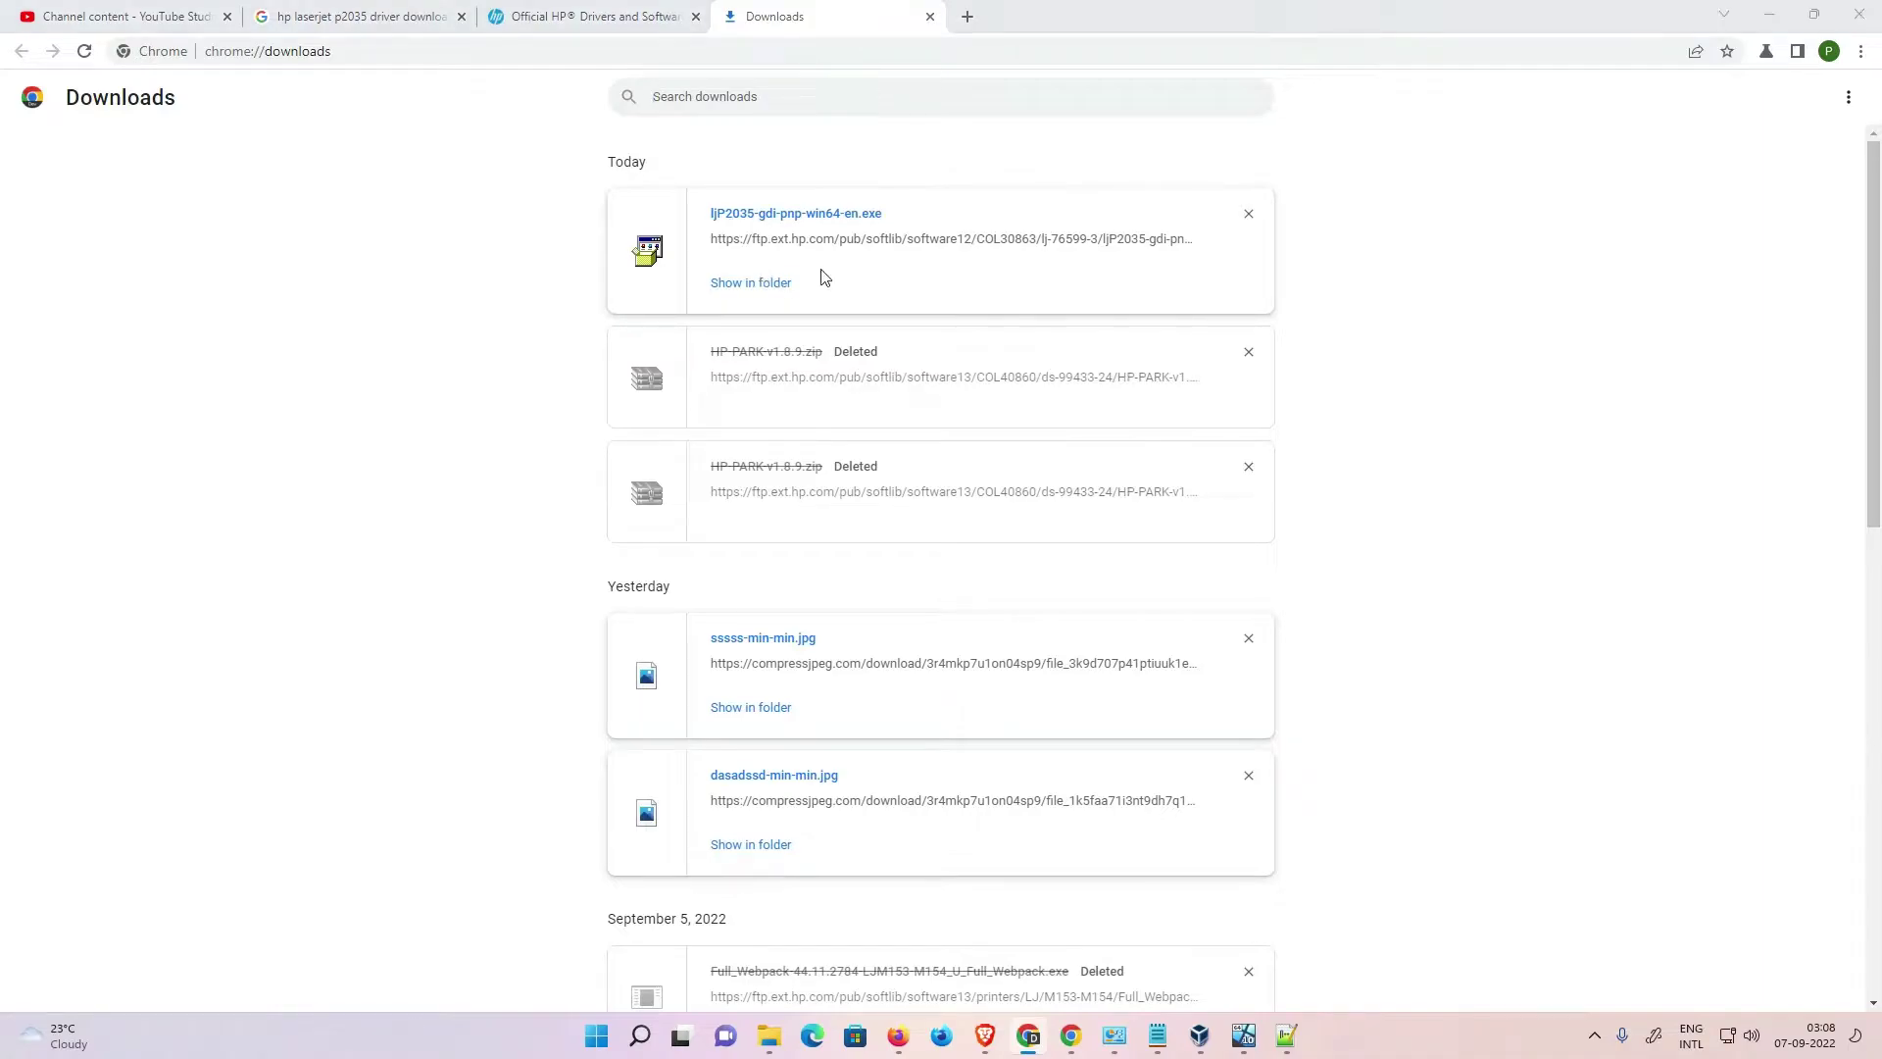
click(1811, 13)
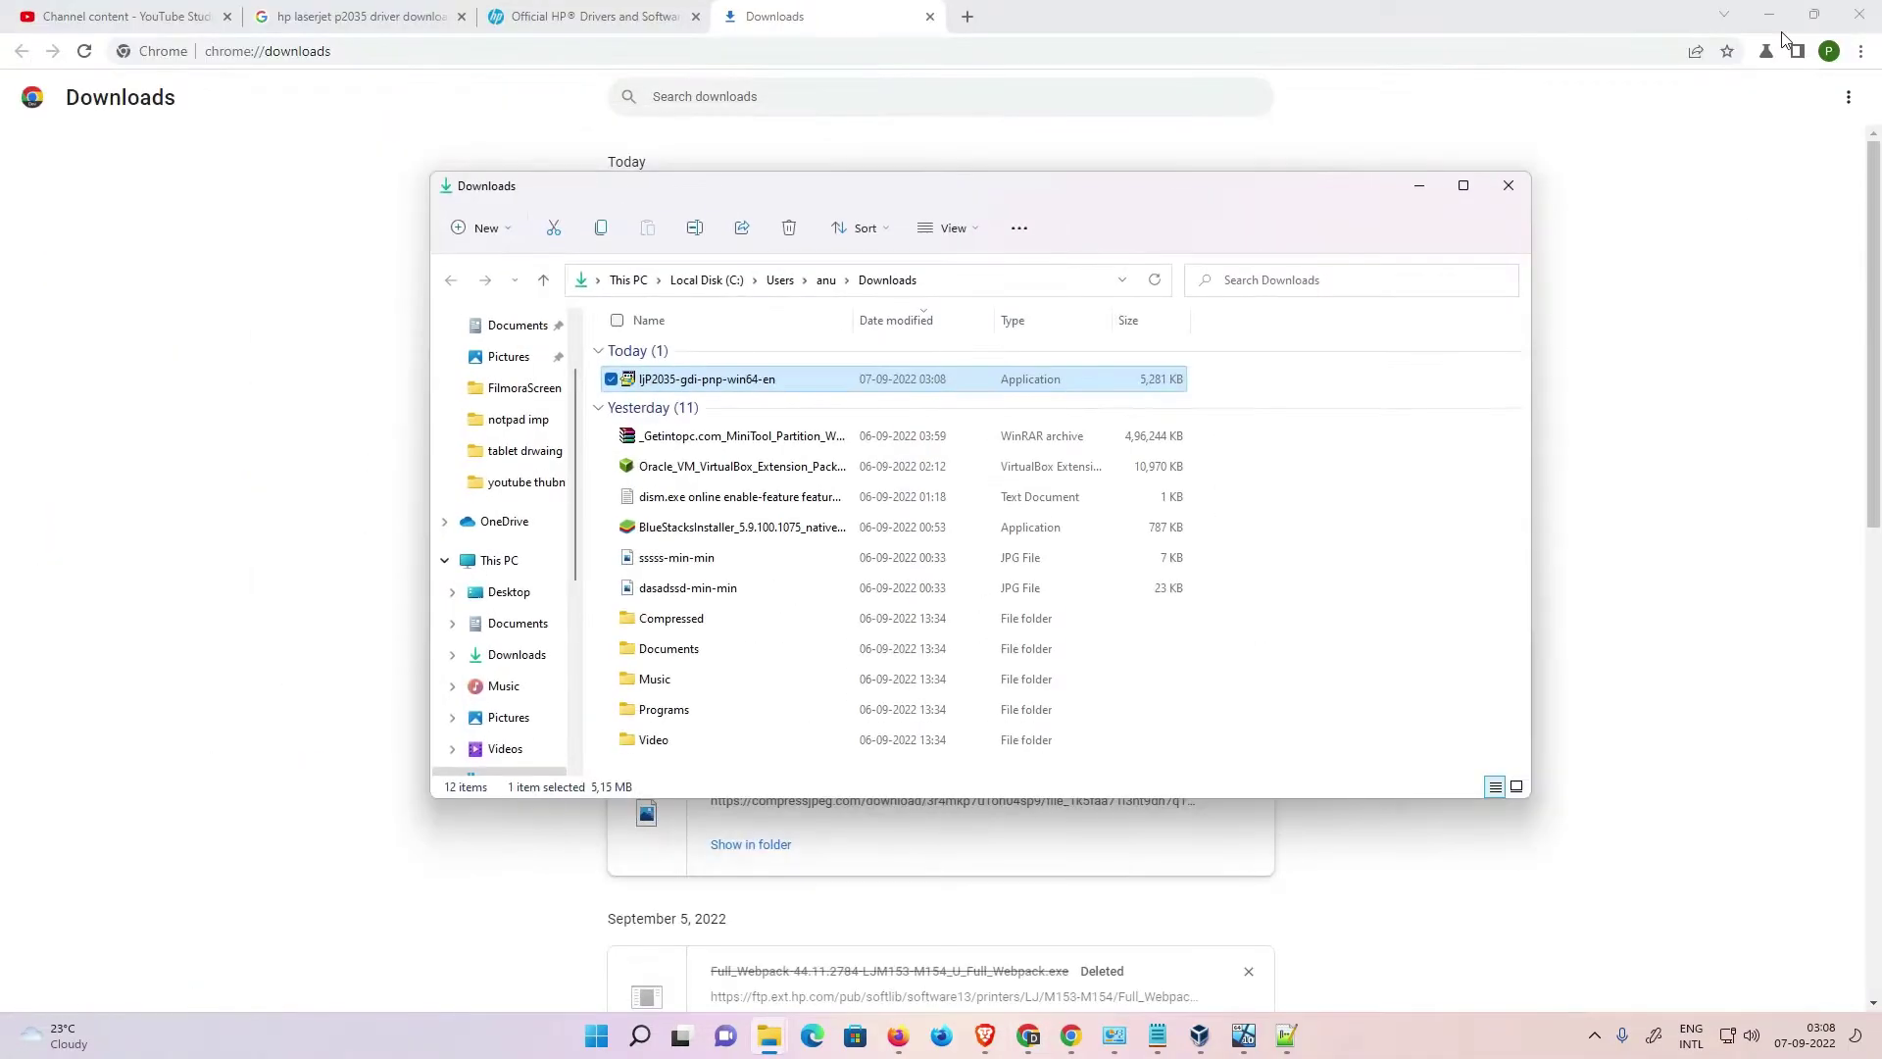
click(1553, 188)
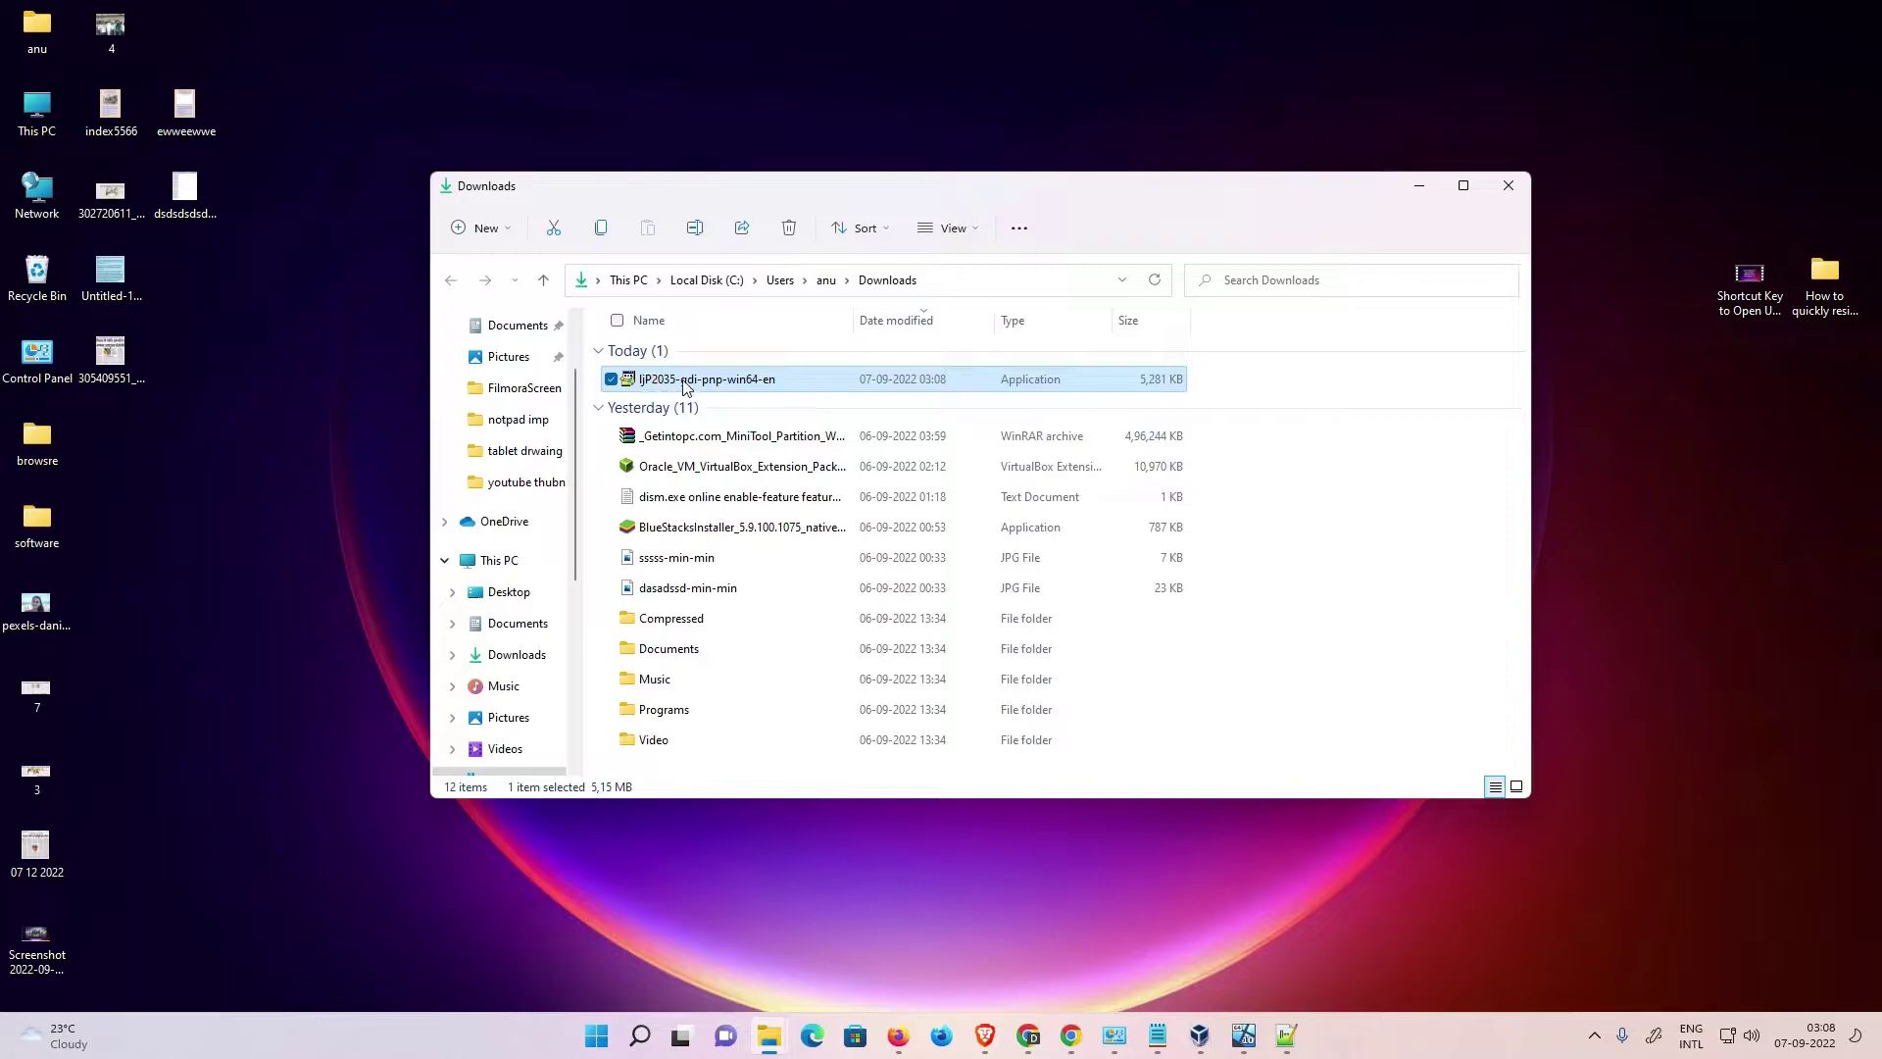
mouse_move(756, 383)
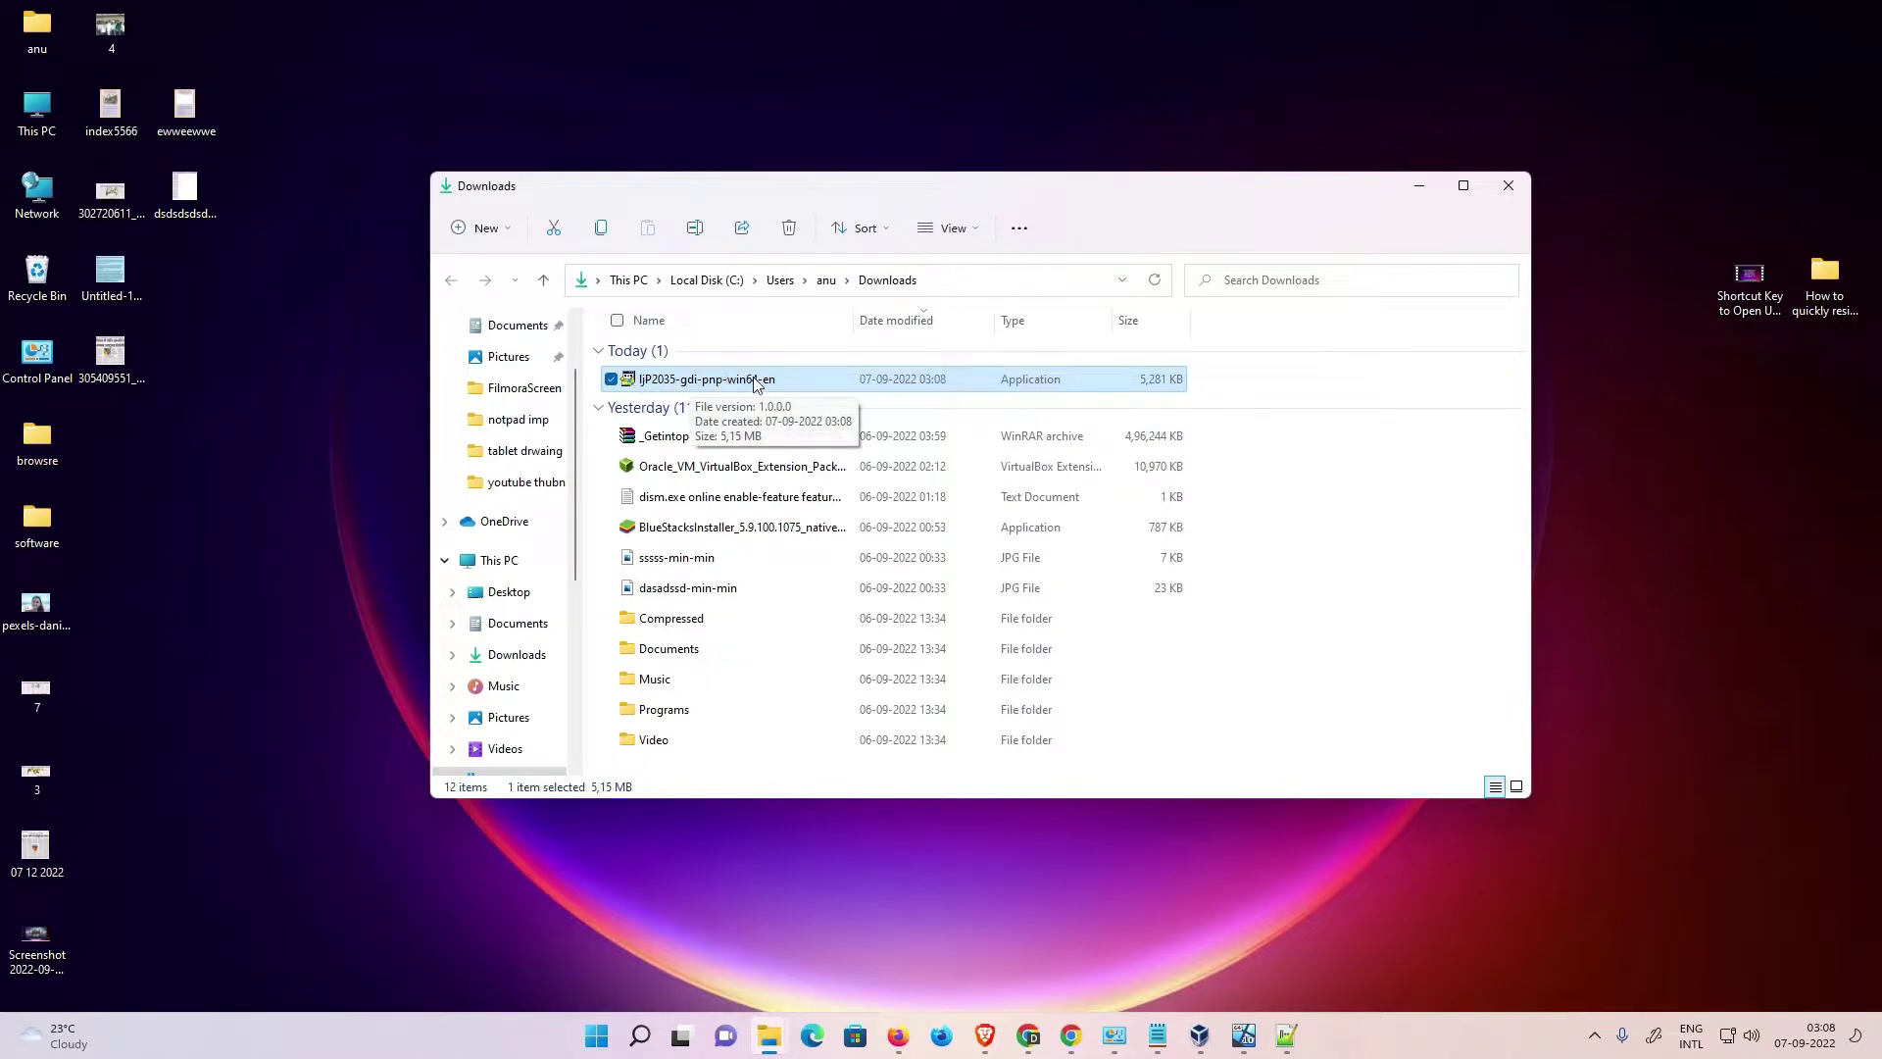
drag(755, 386, 294, 470)
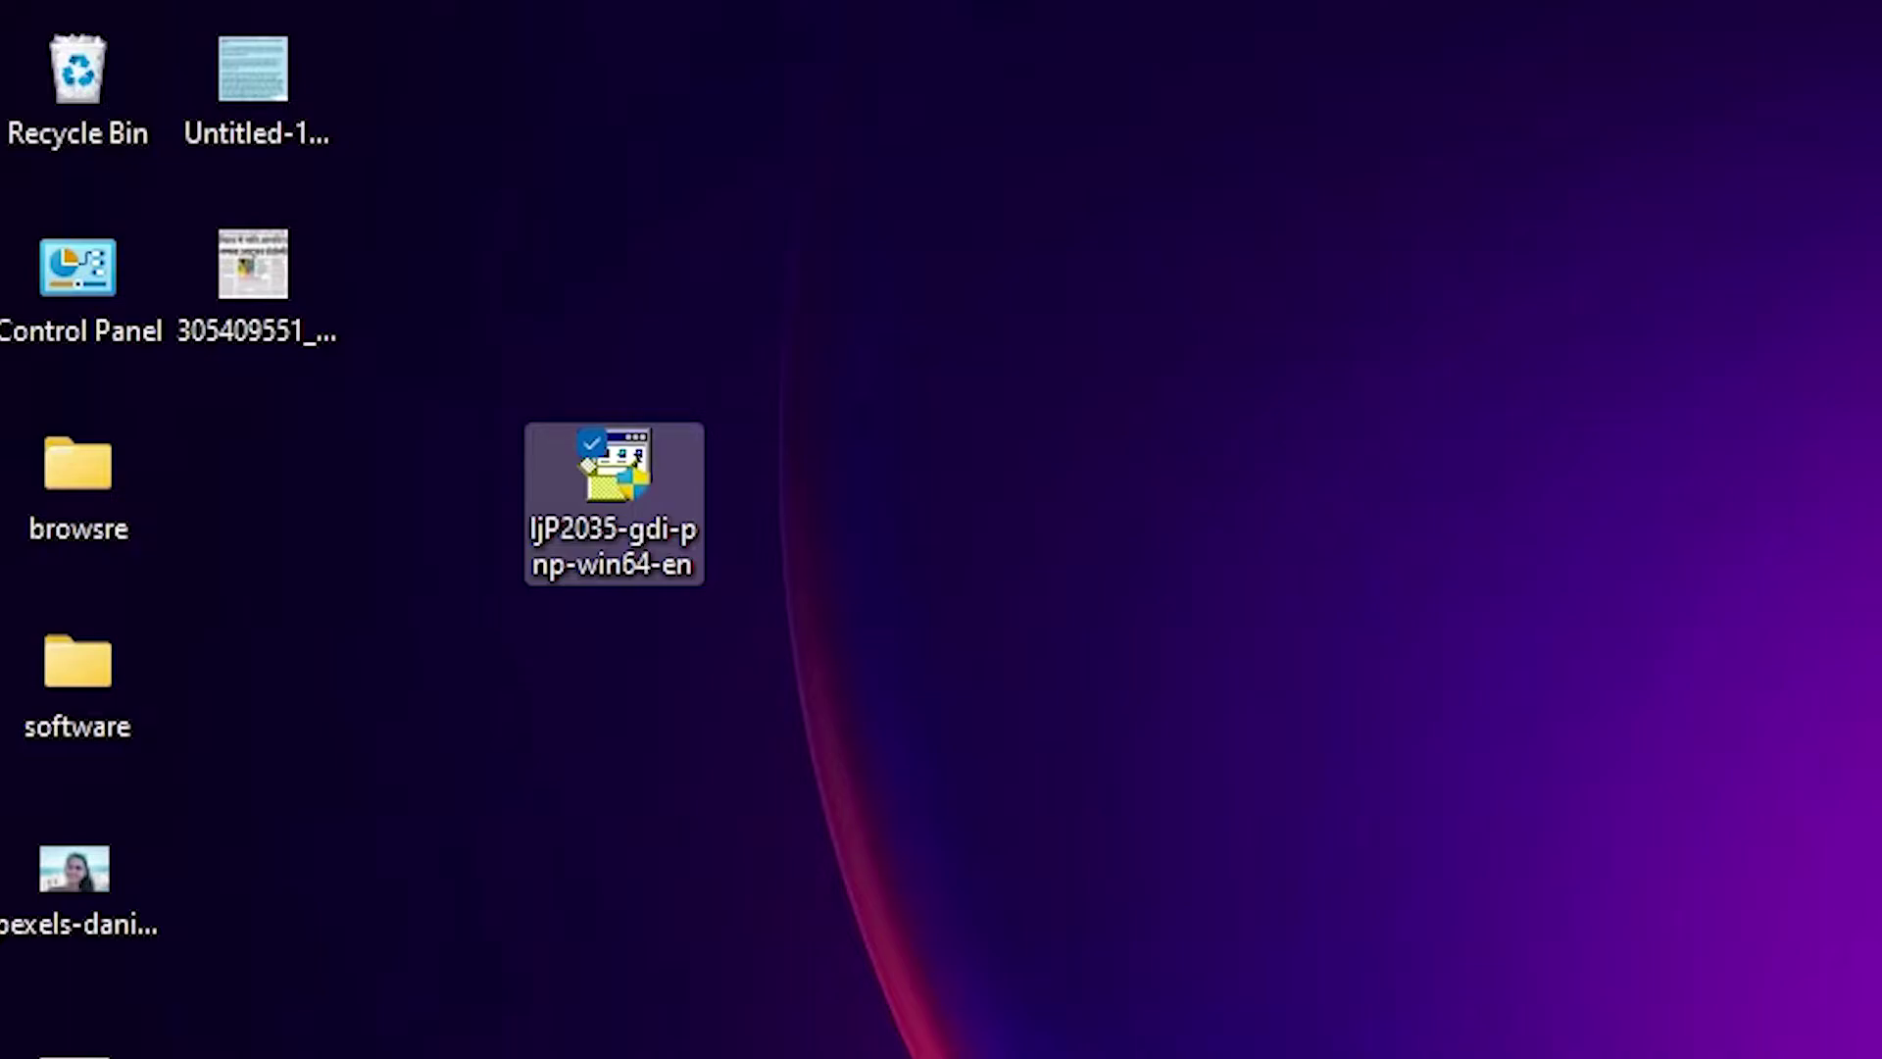
Extract the installer with WinRAR into a ljP2035-gdi-pnp-win64-en desktop folder and check its contents
right_click(585, 500)
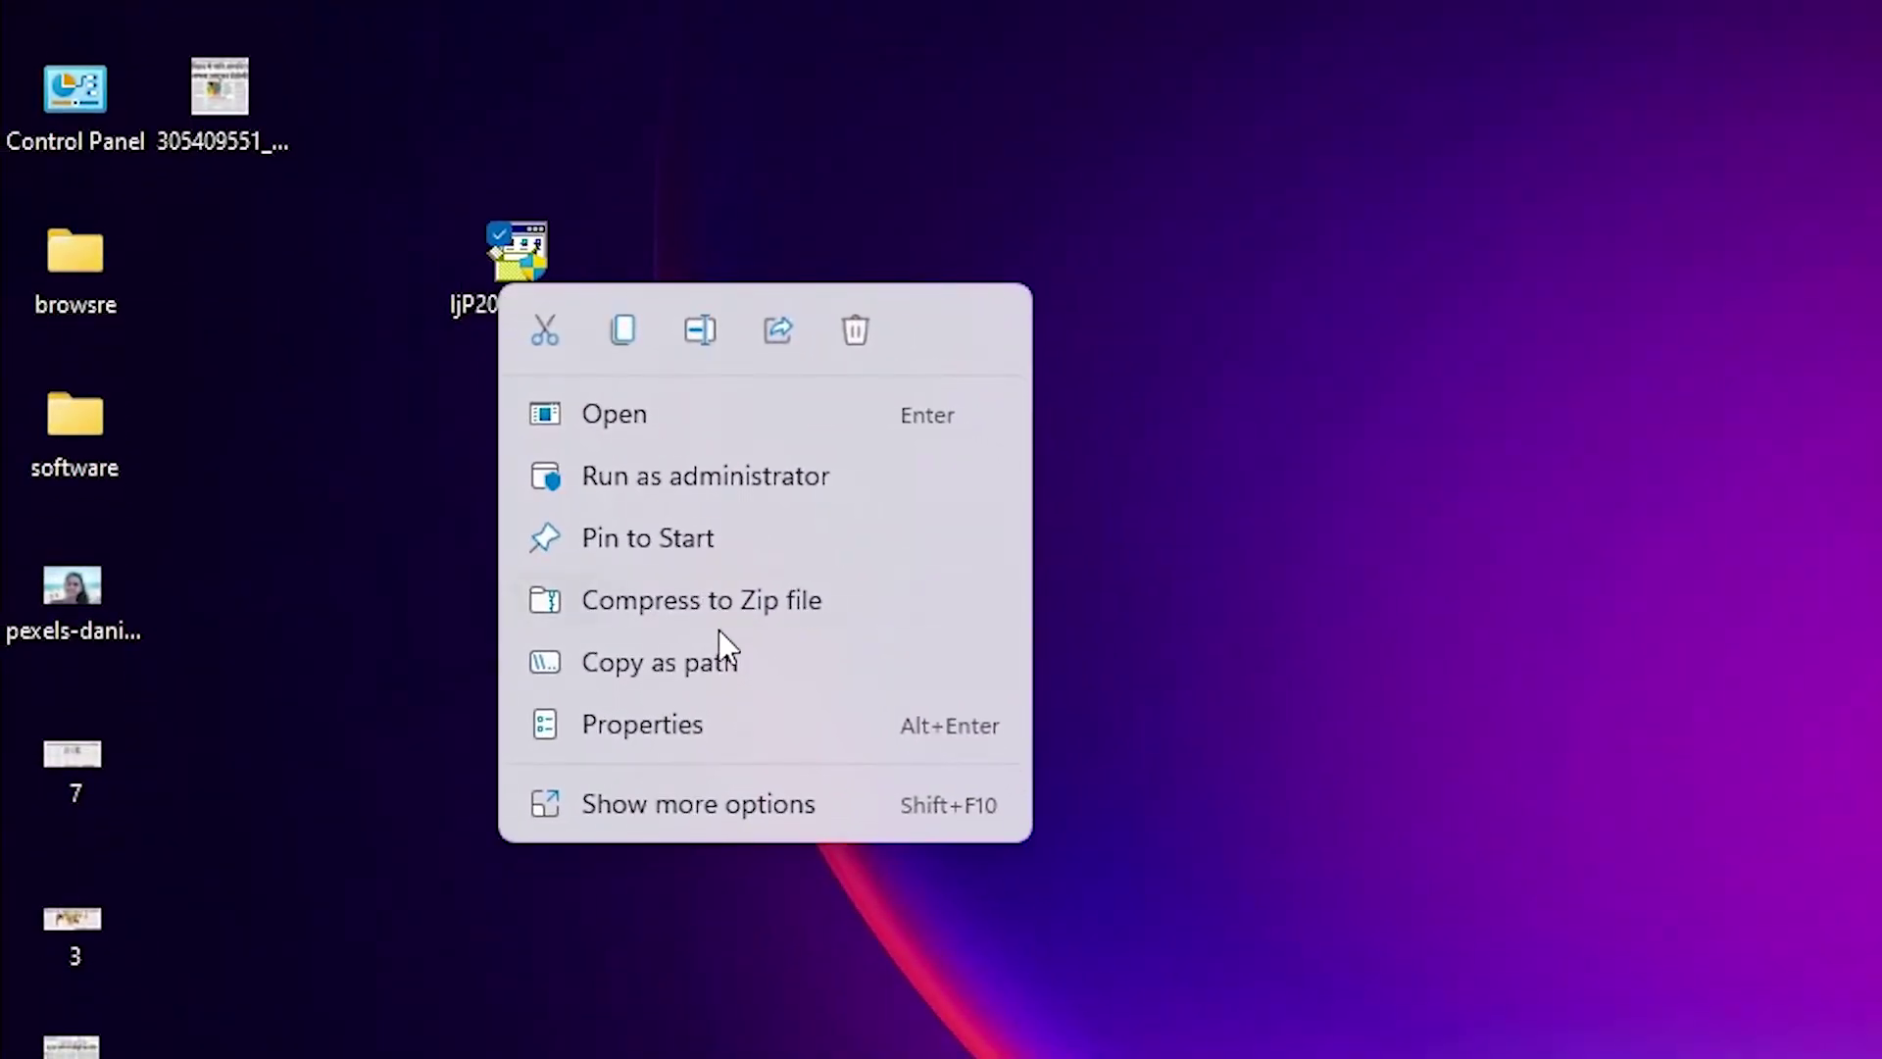
click(693, 793)
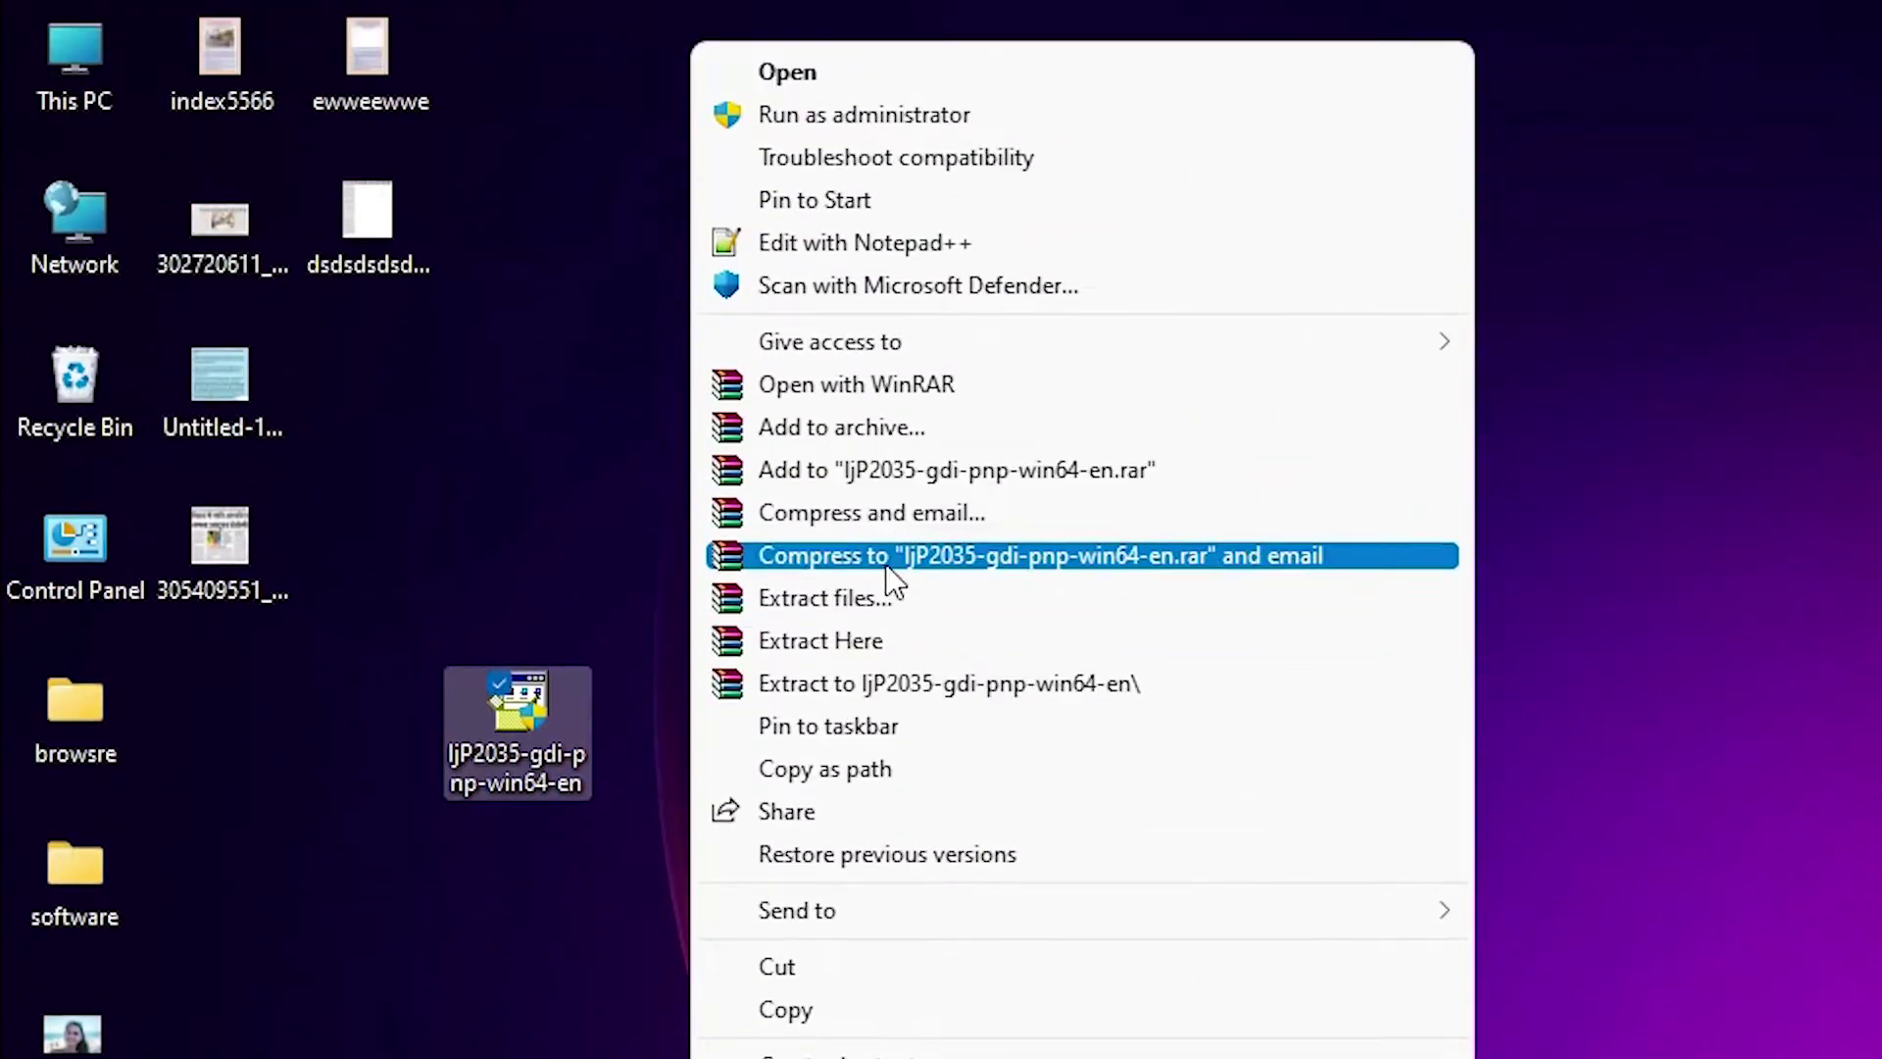
click(887, 597)
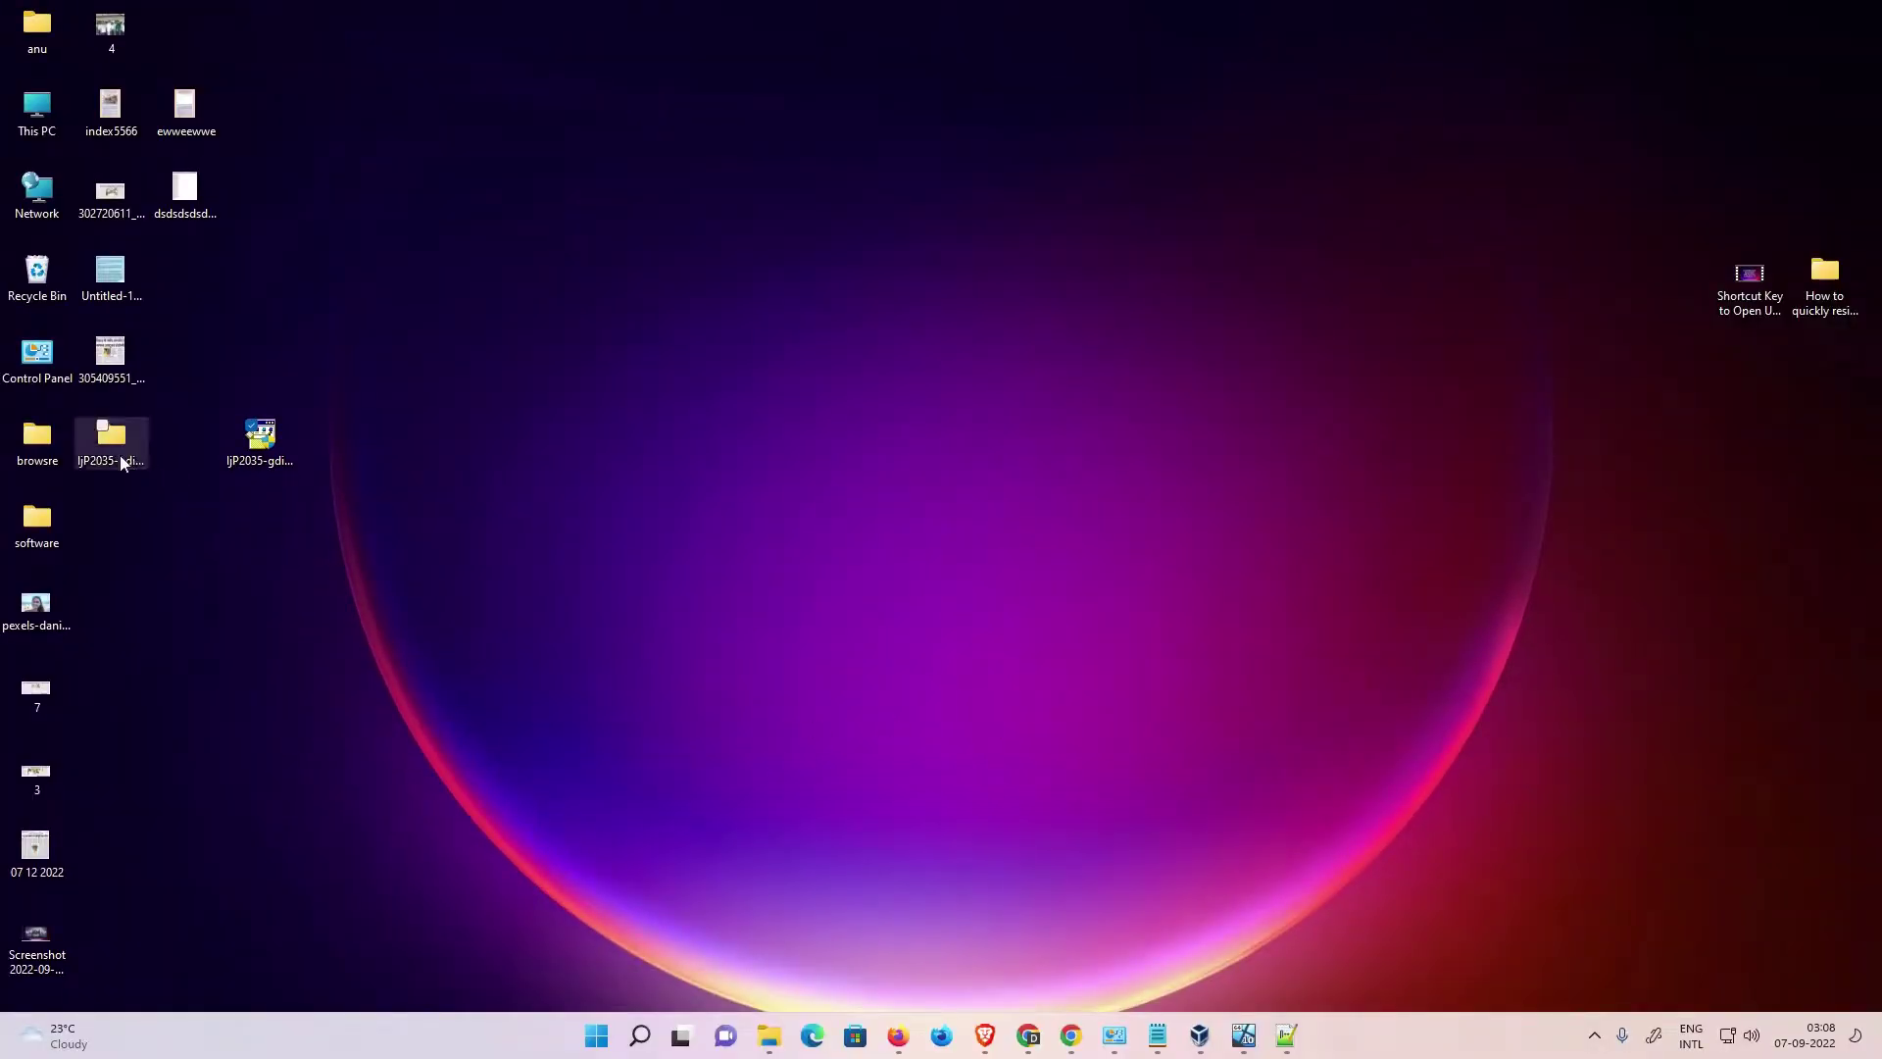
drag(190, 387, 192, 390)
double_click(98, 466)
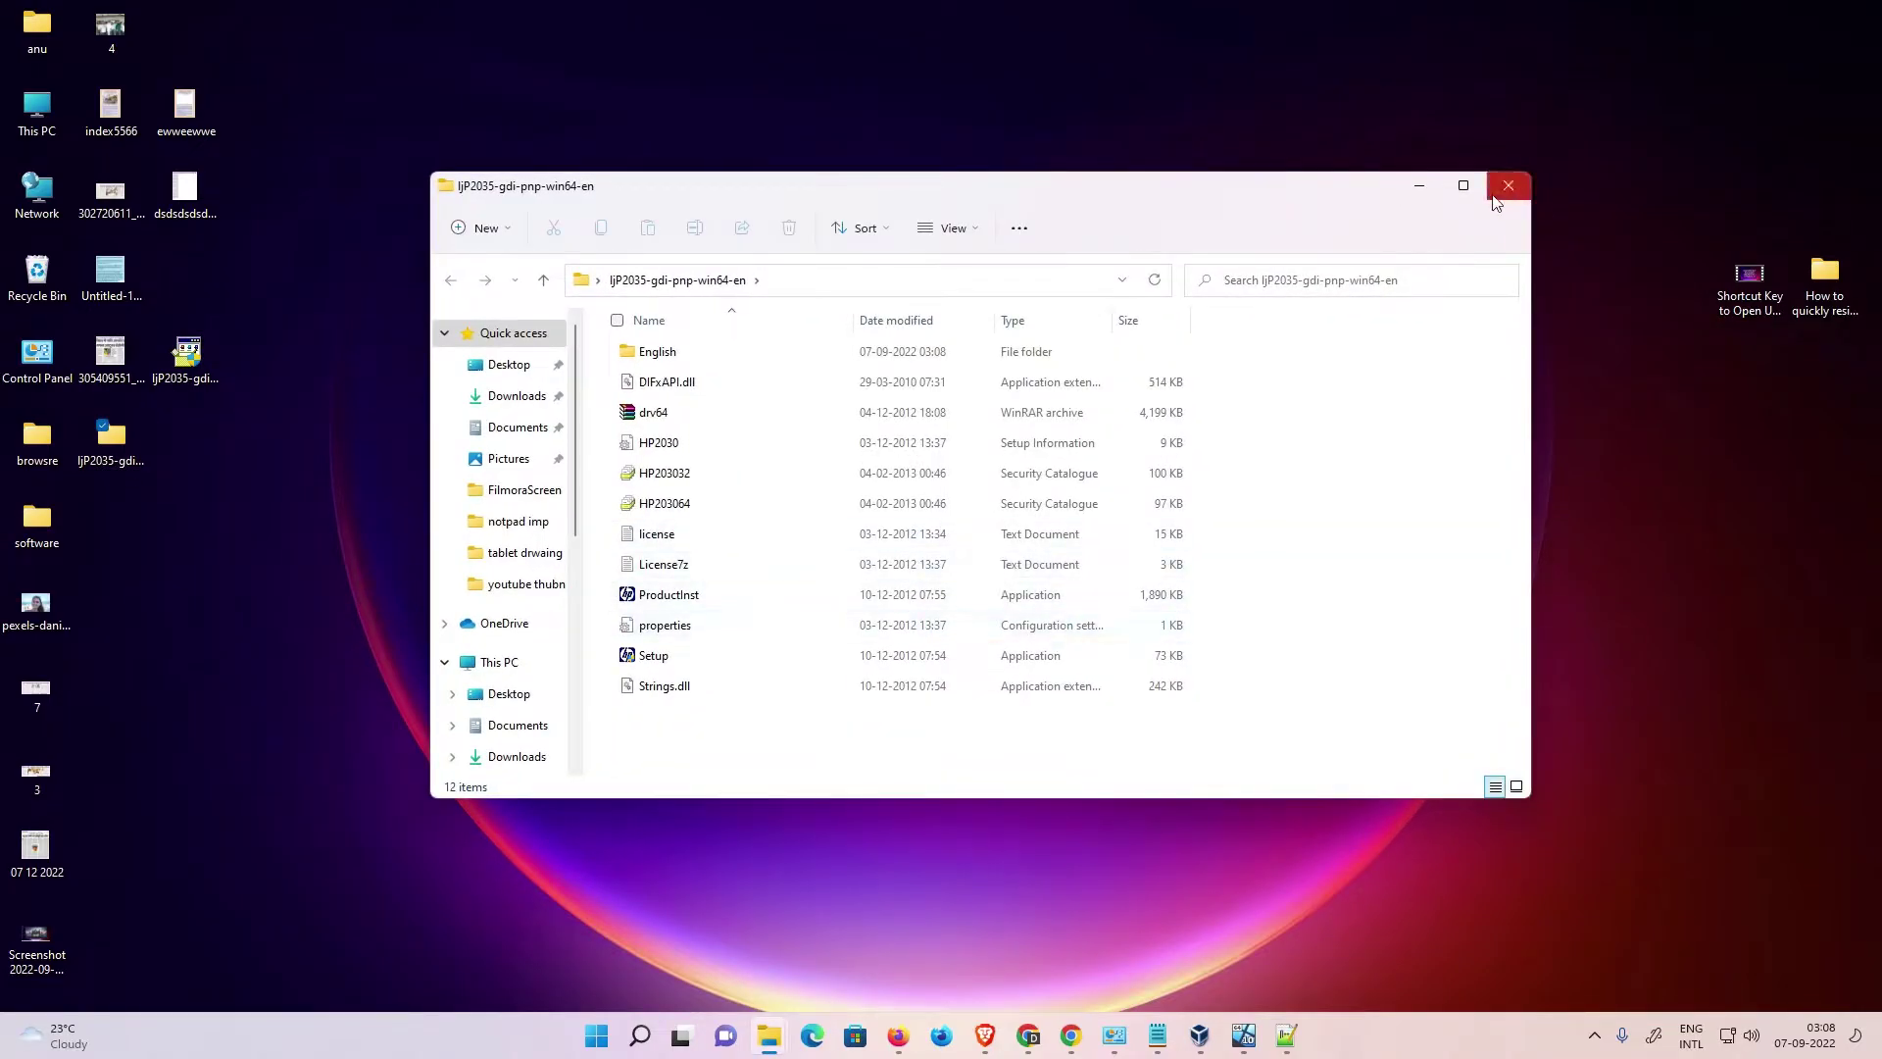
click(1508, 187)
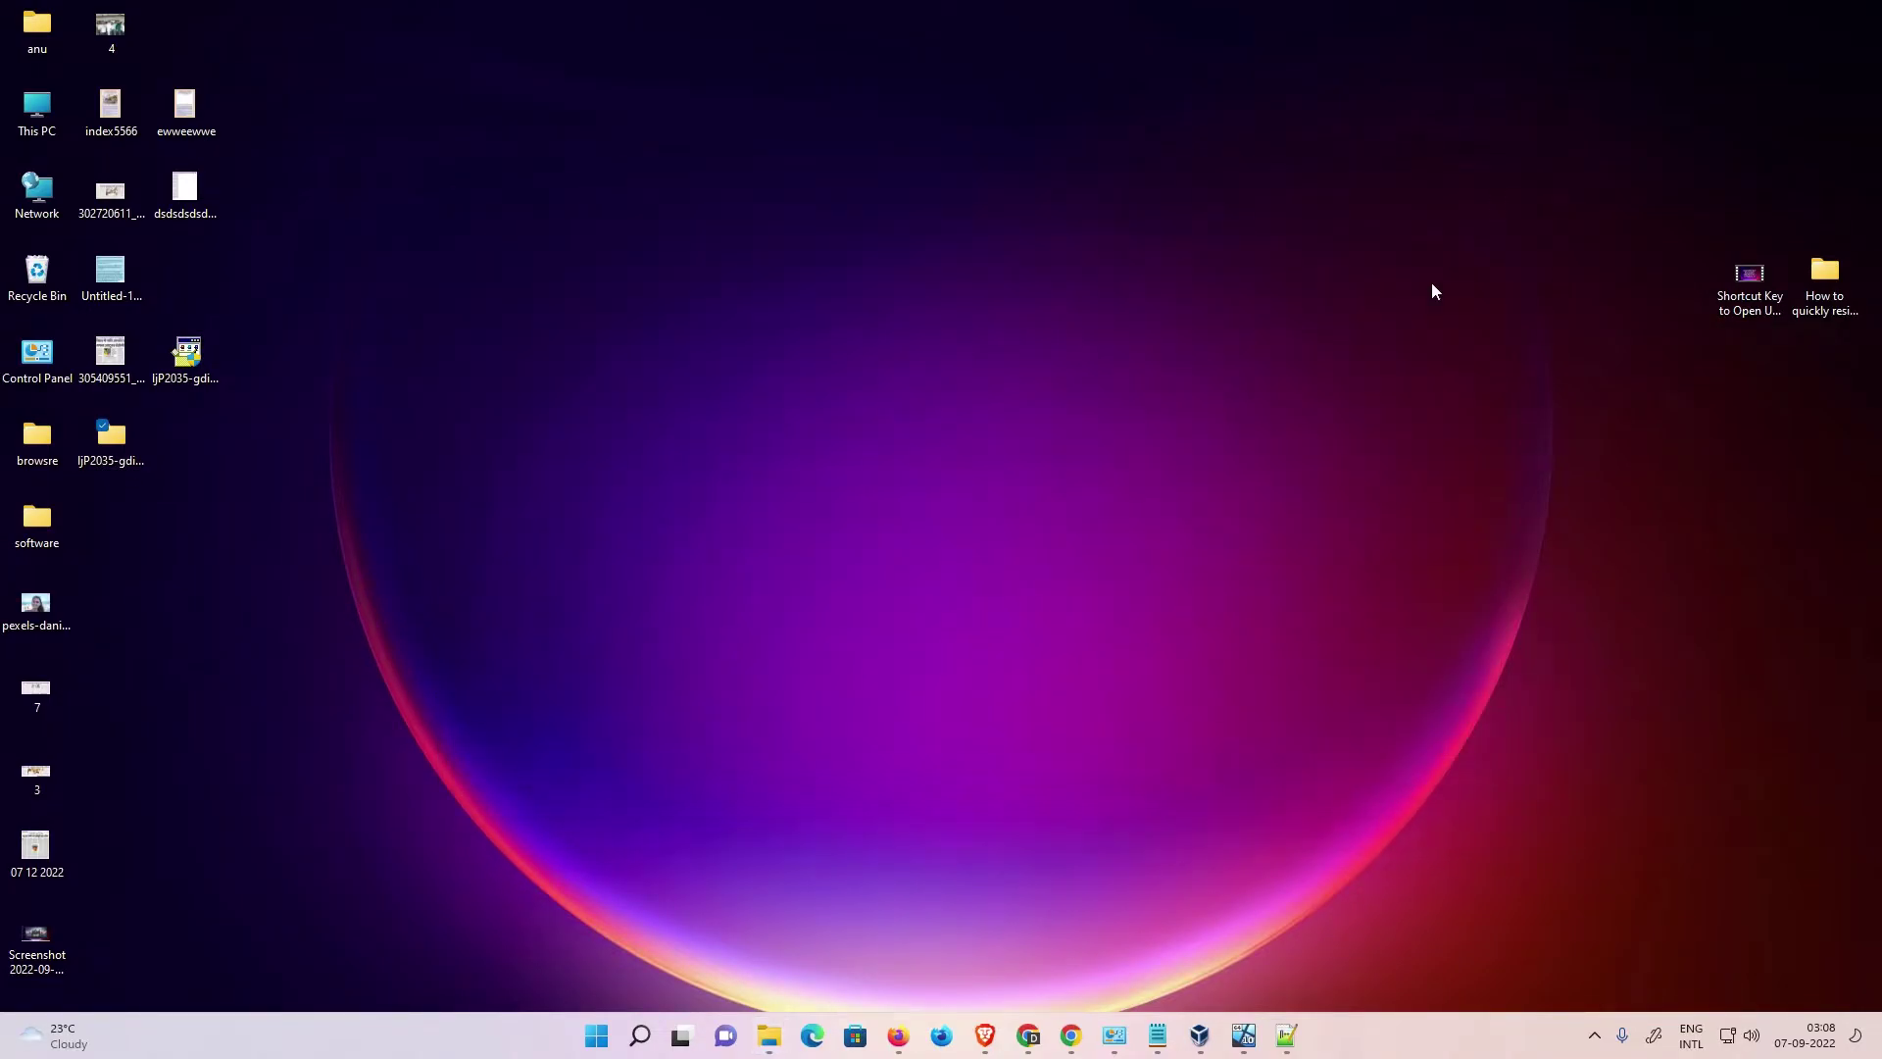
Find Control Panel through Start search and go to Devices and Printers
click(597, 1036)
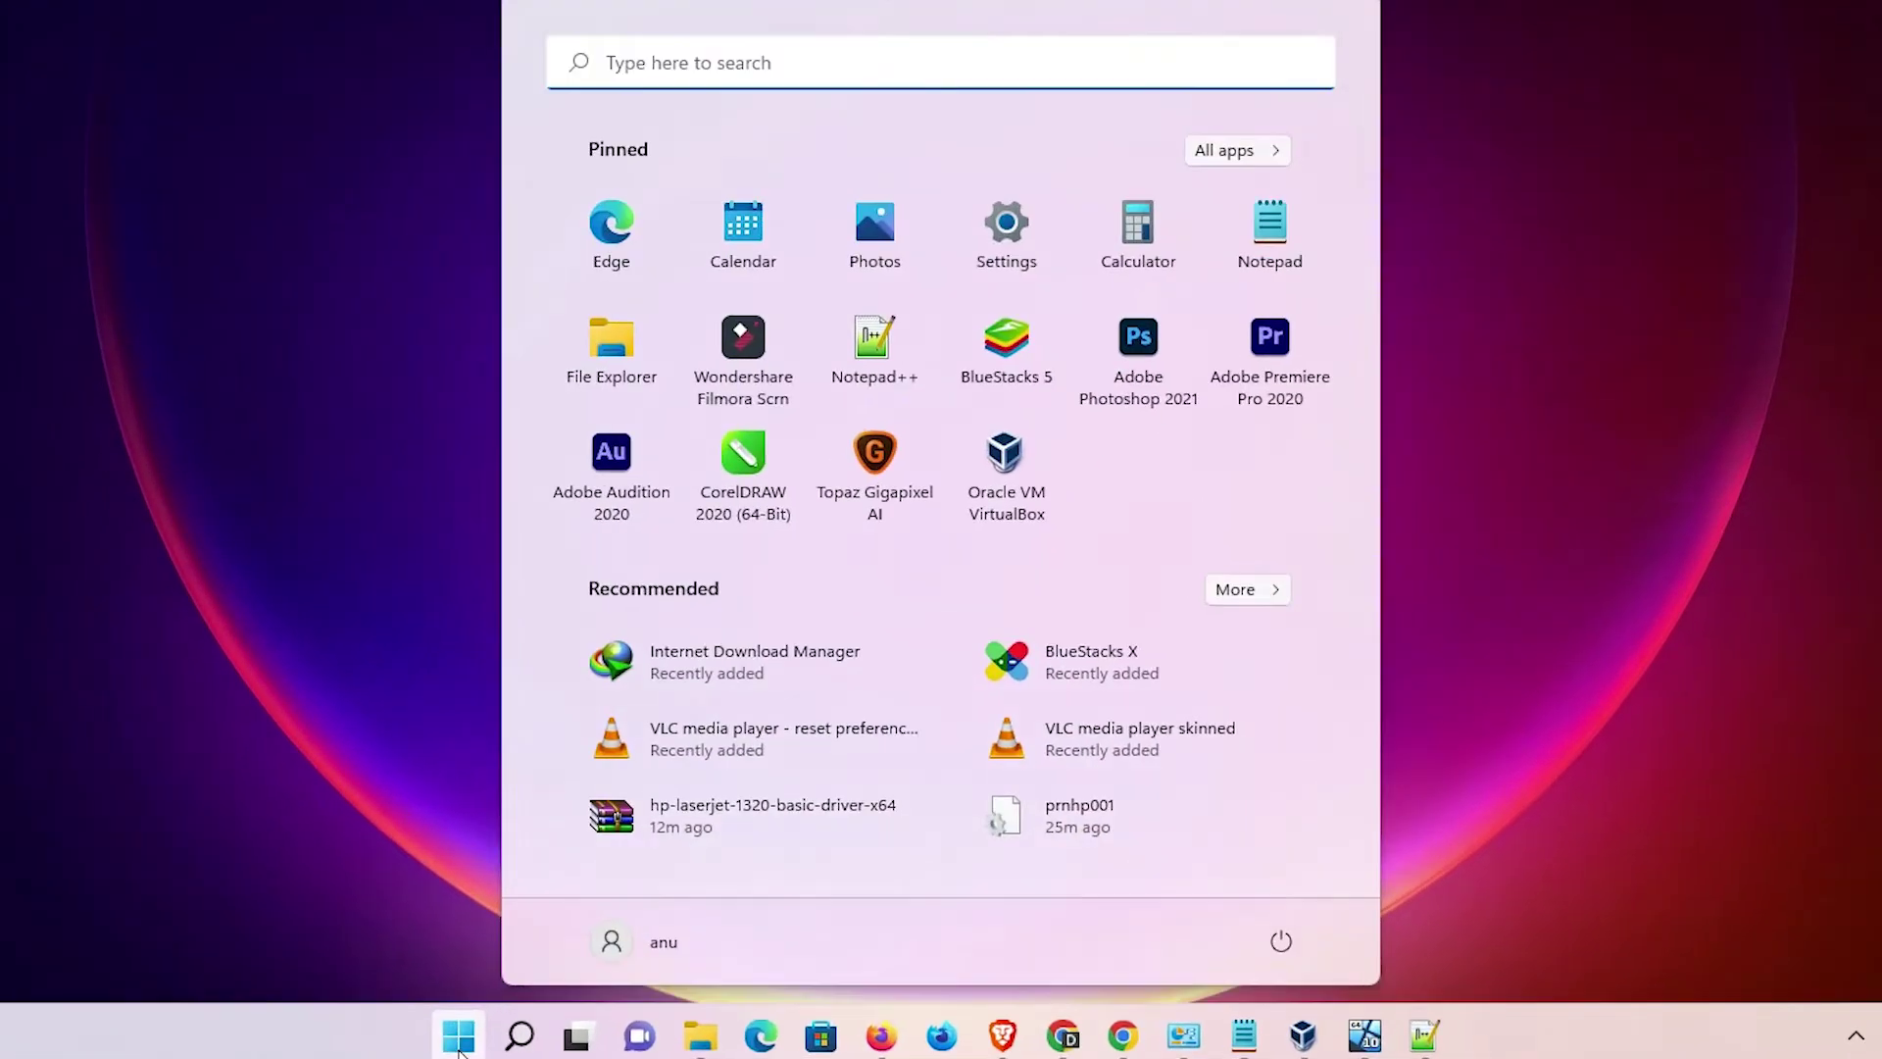
text(con)
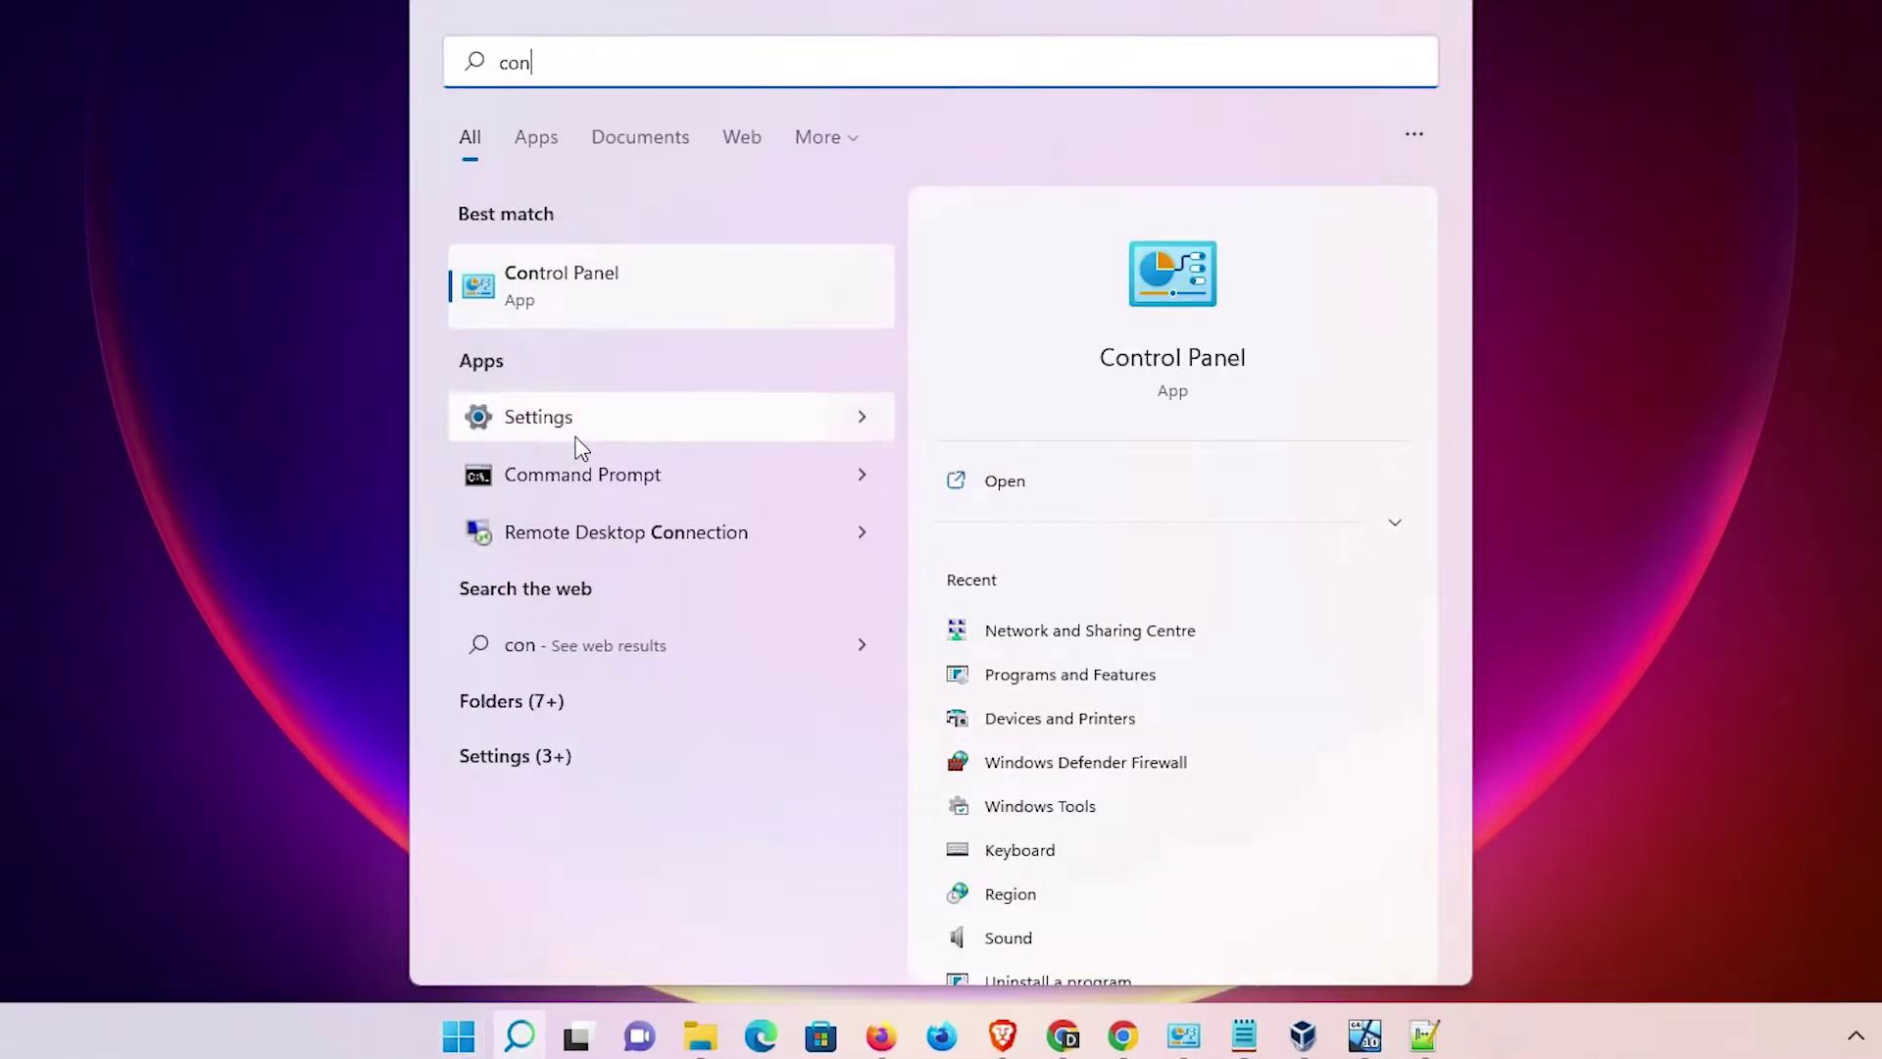
click(535, 286)
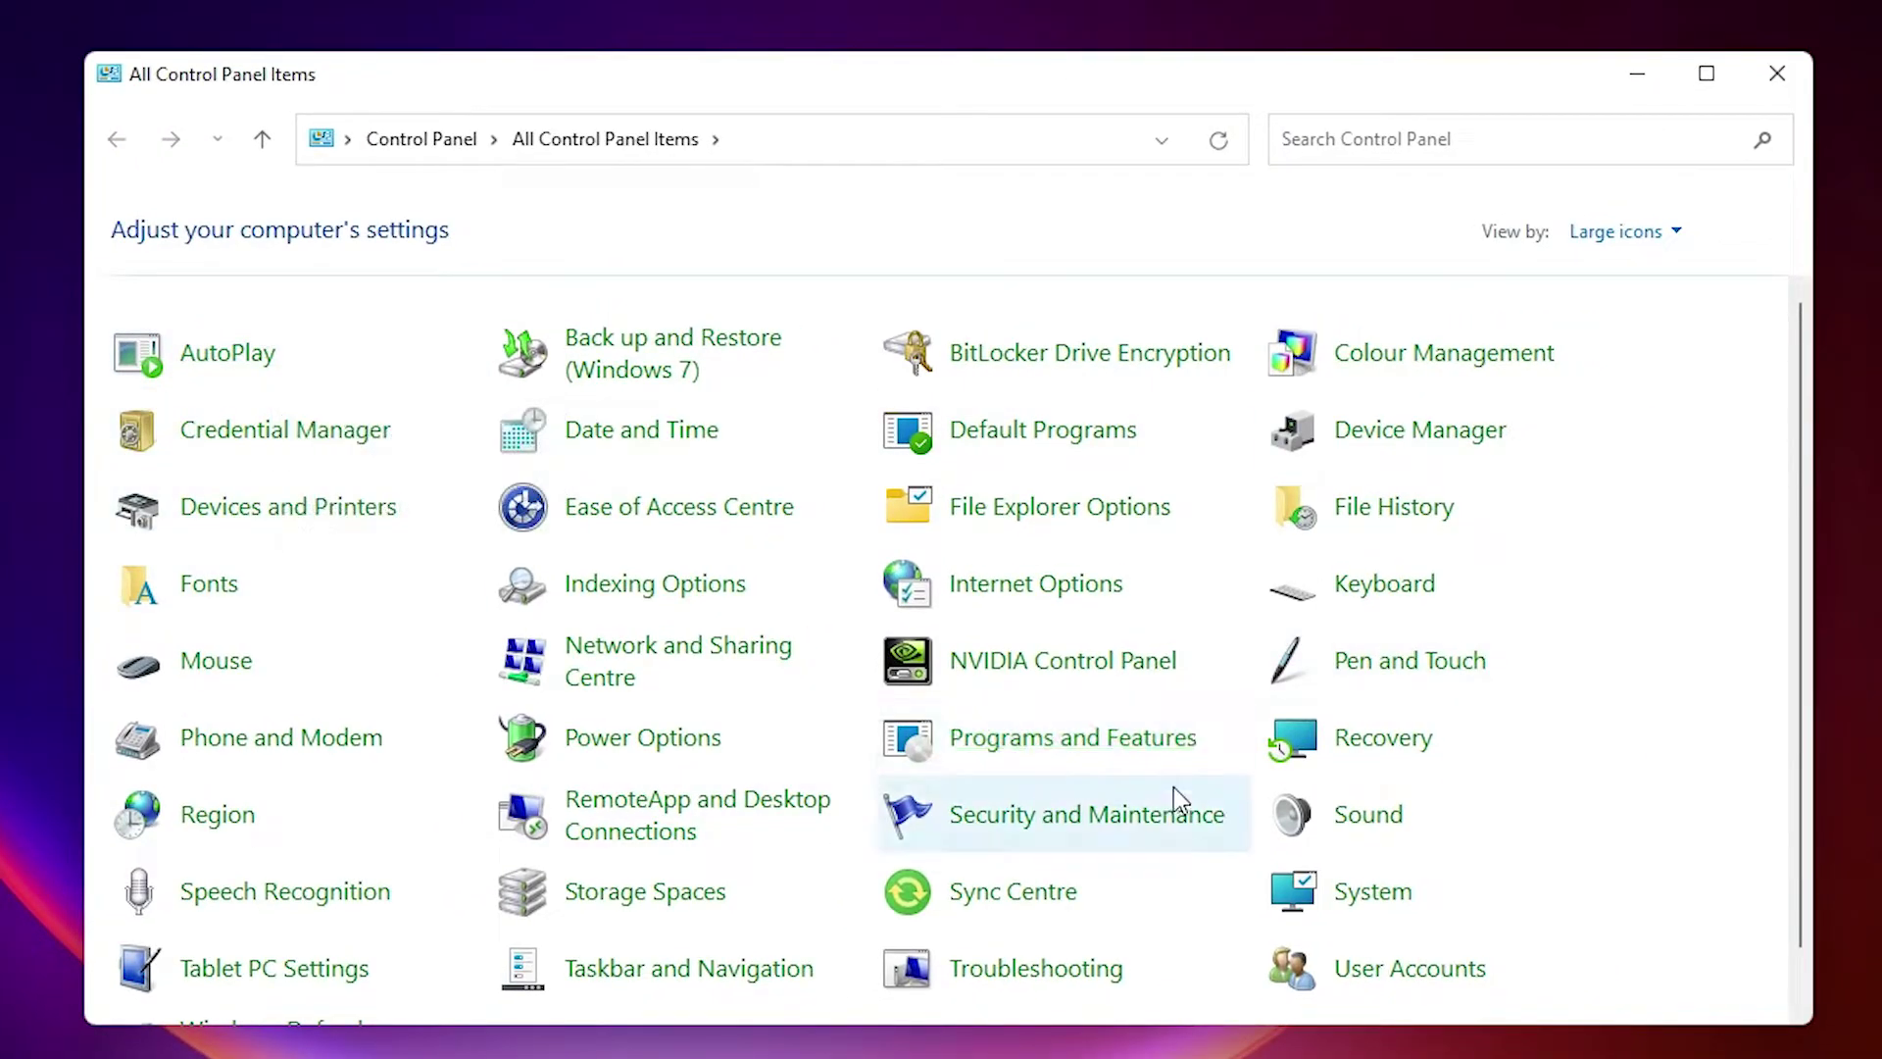
click(286, 518)
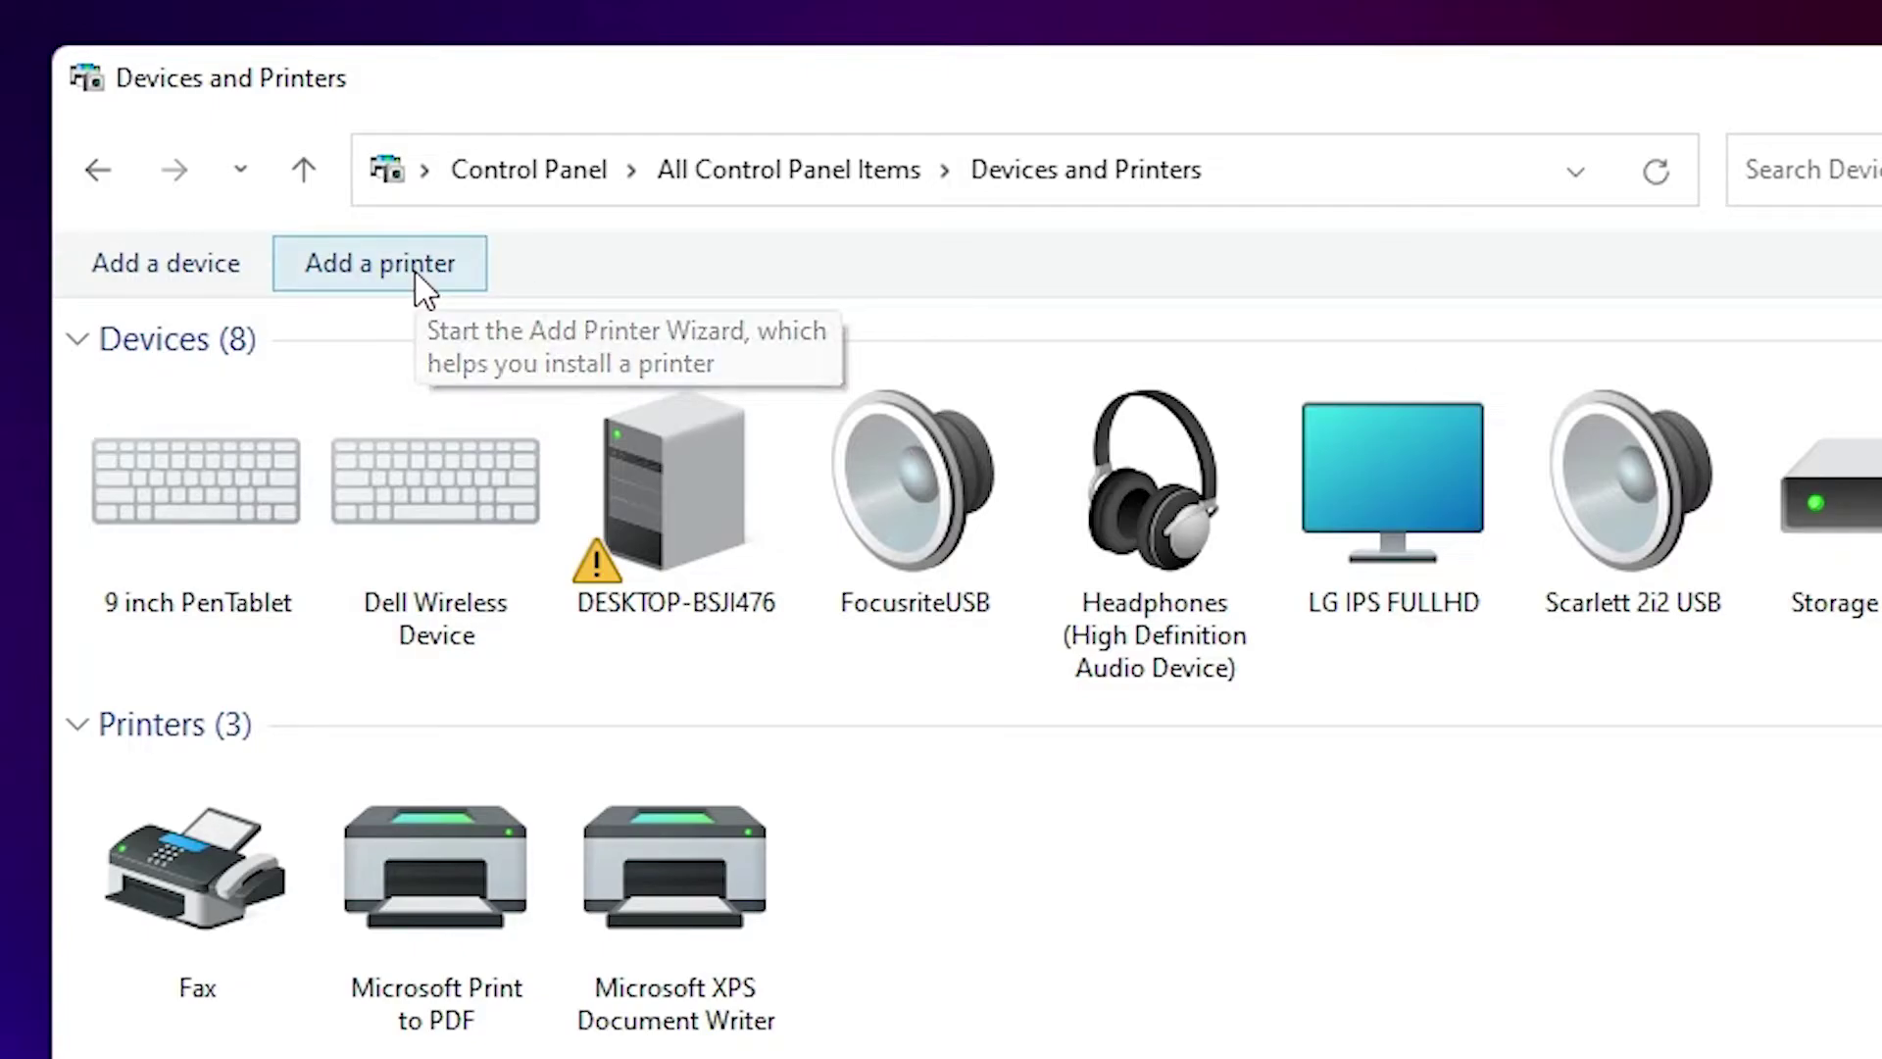
Start Add a printer and choose an unlisted local printer with manual settings
click(381, 263)
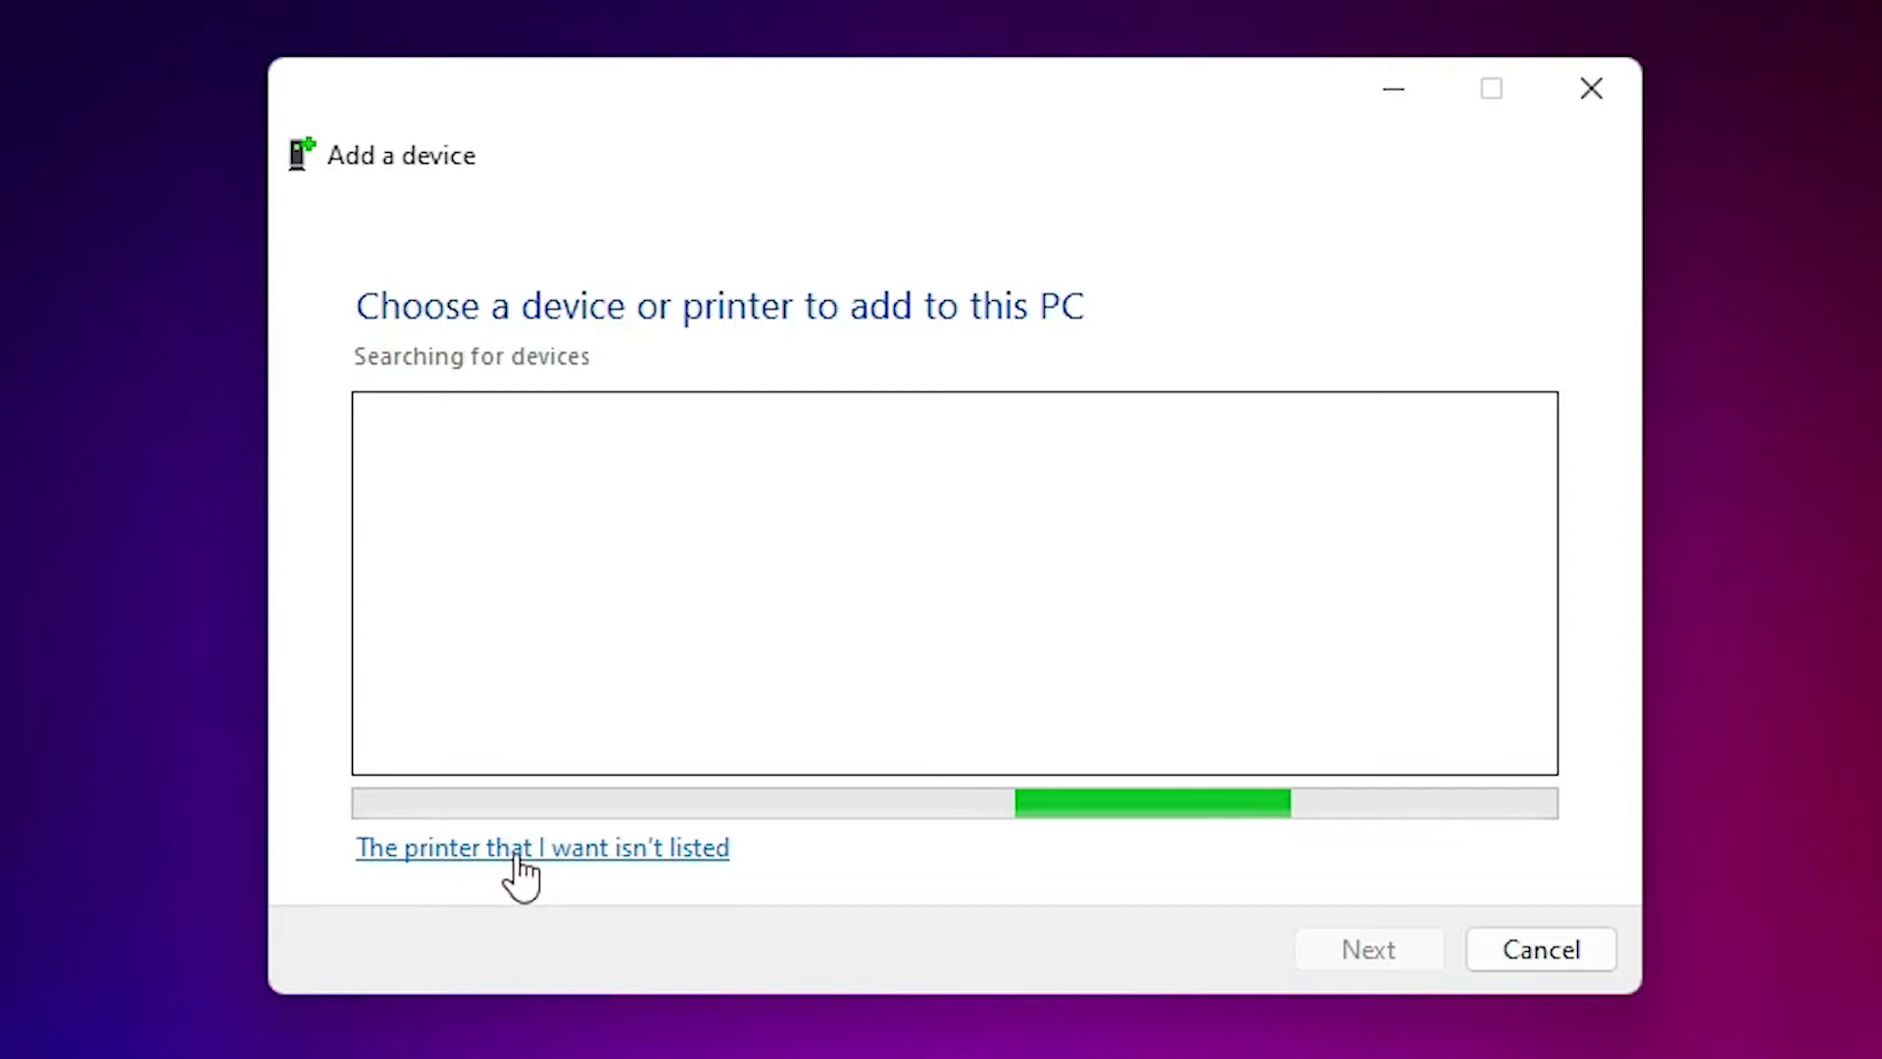
click(643, 859)
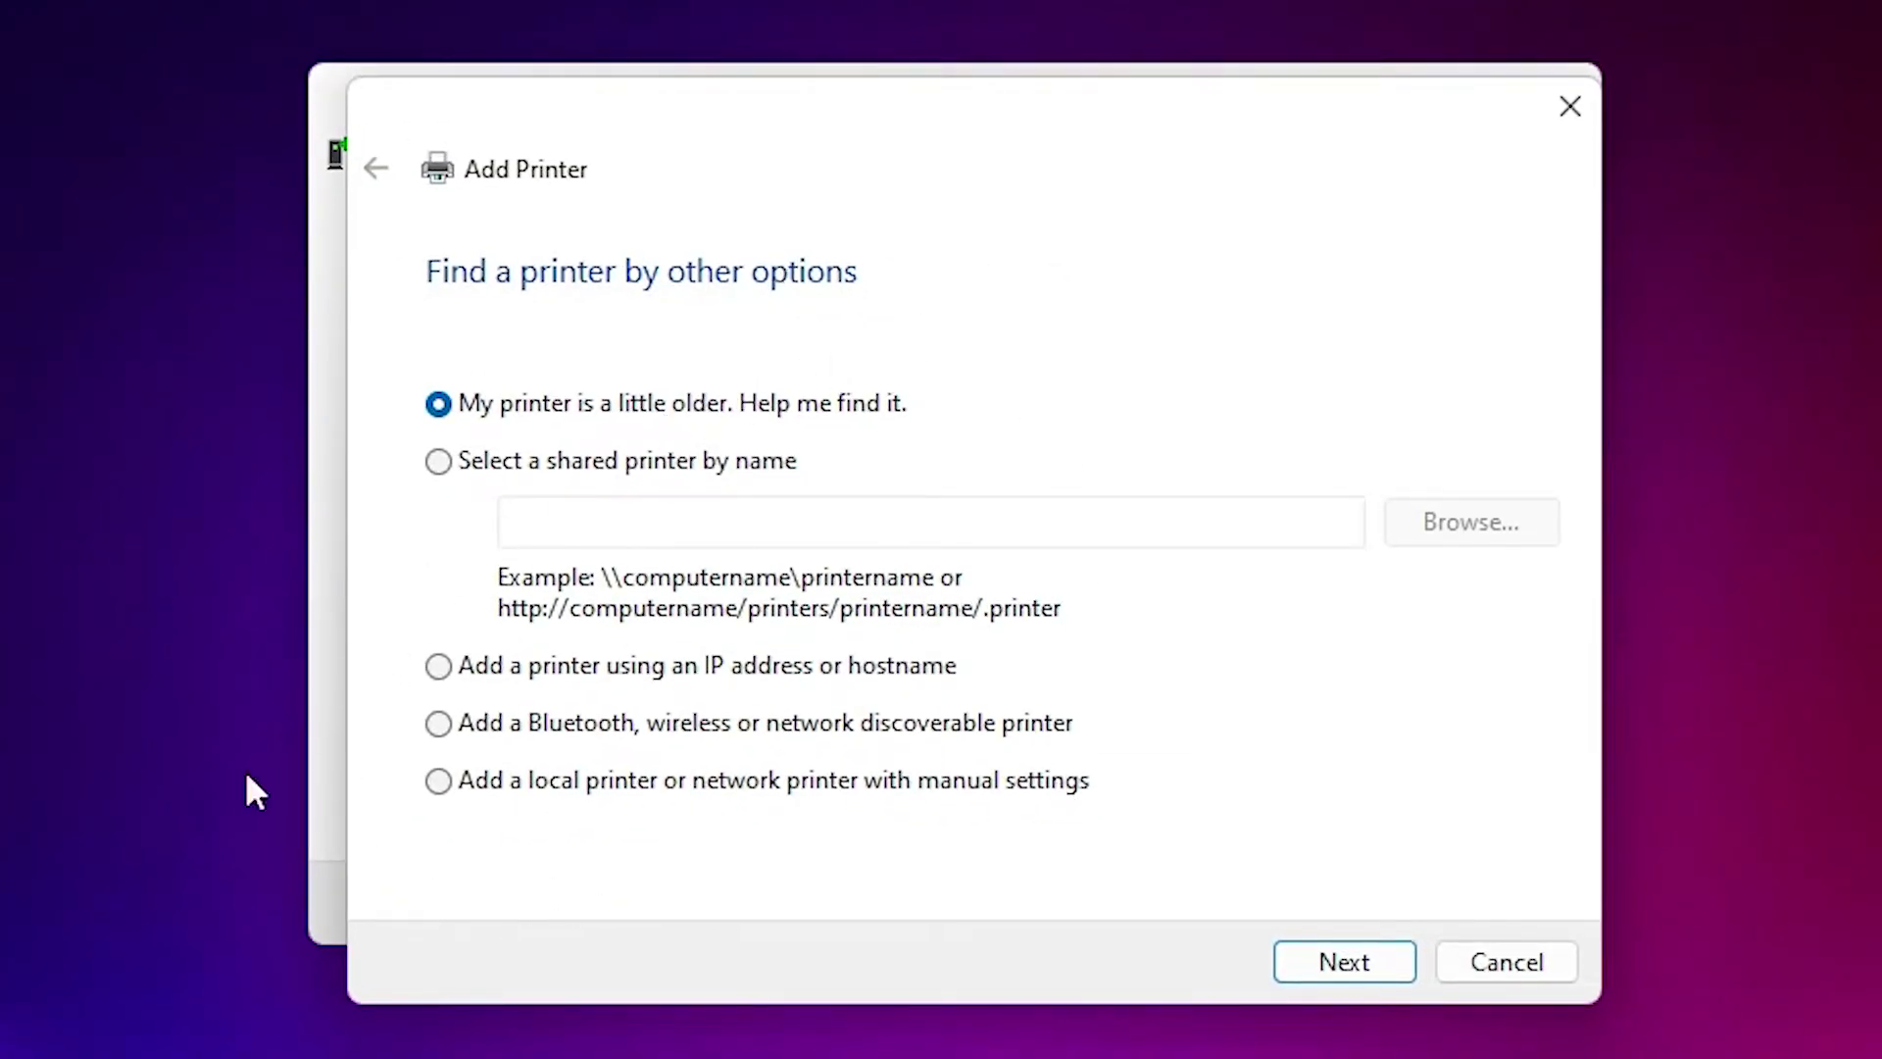
click(438, 783)
click(1343, 972)
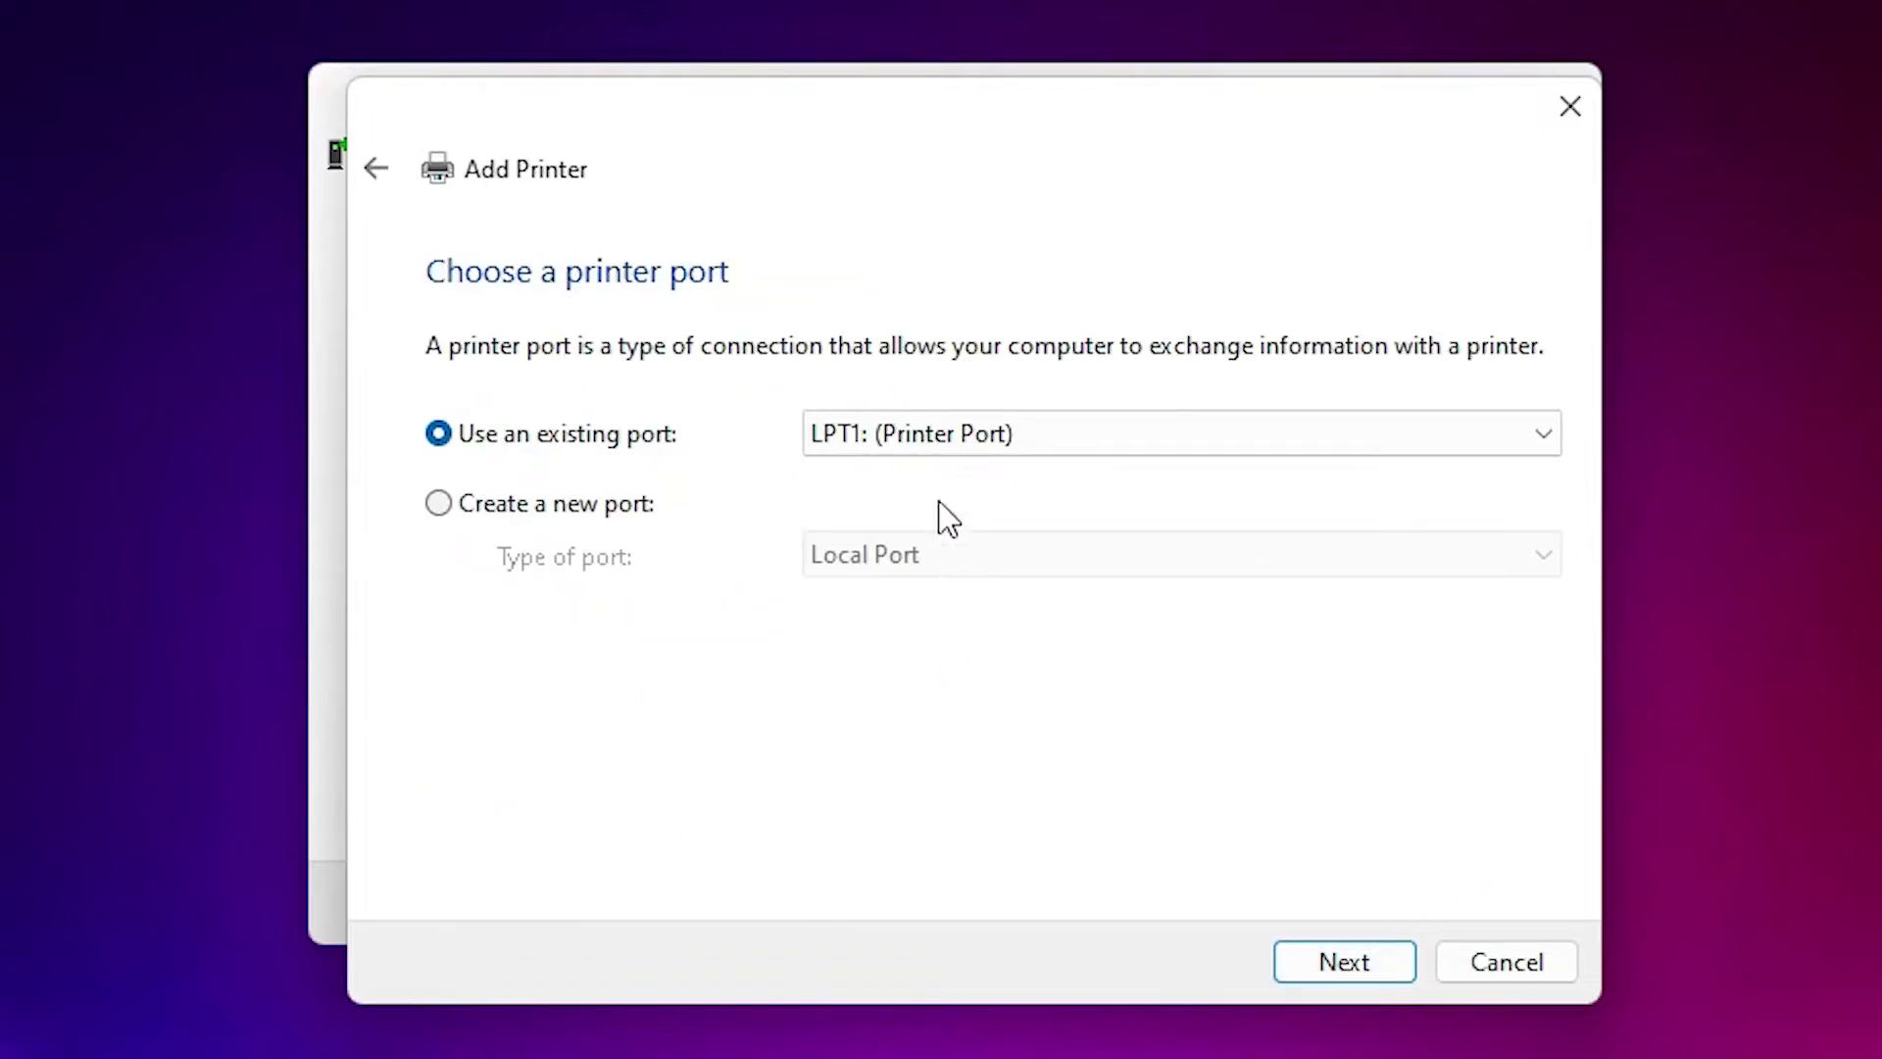
Use the existing USB001 (Local Port) and continue to driver installation
click(960, 444)
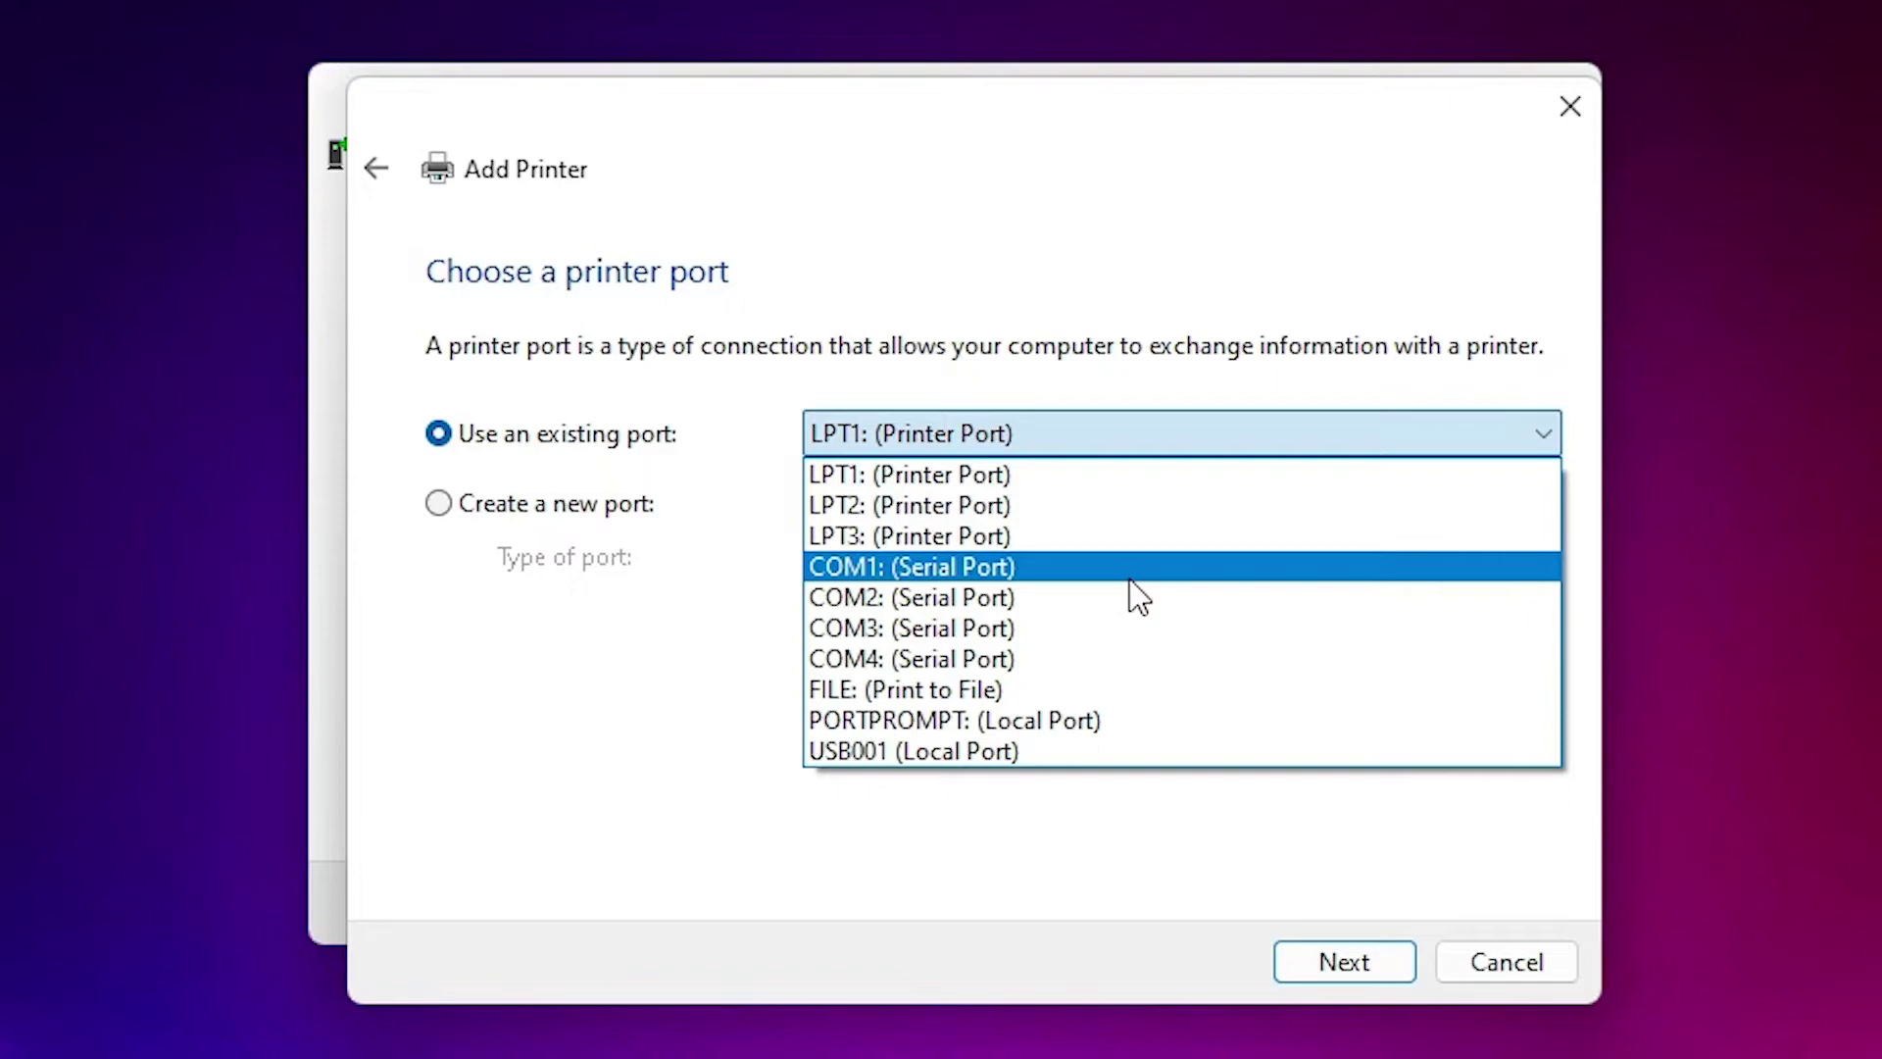
click(969, 750)
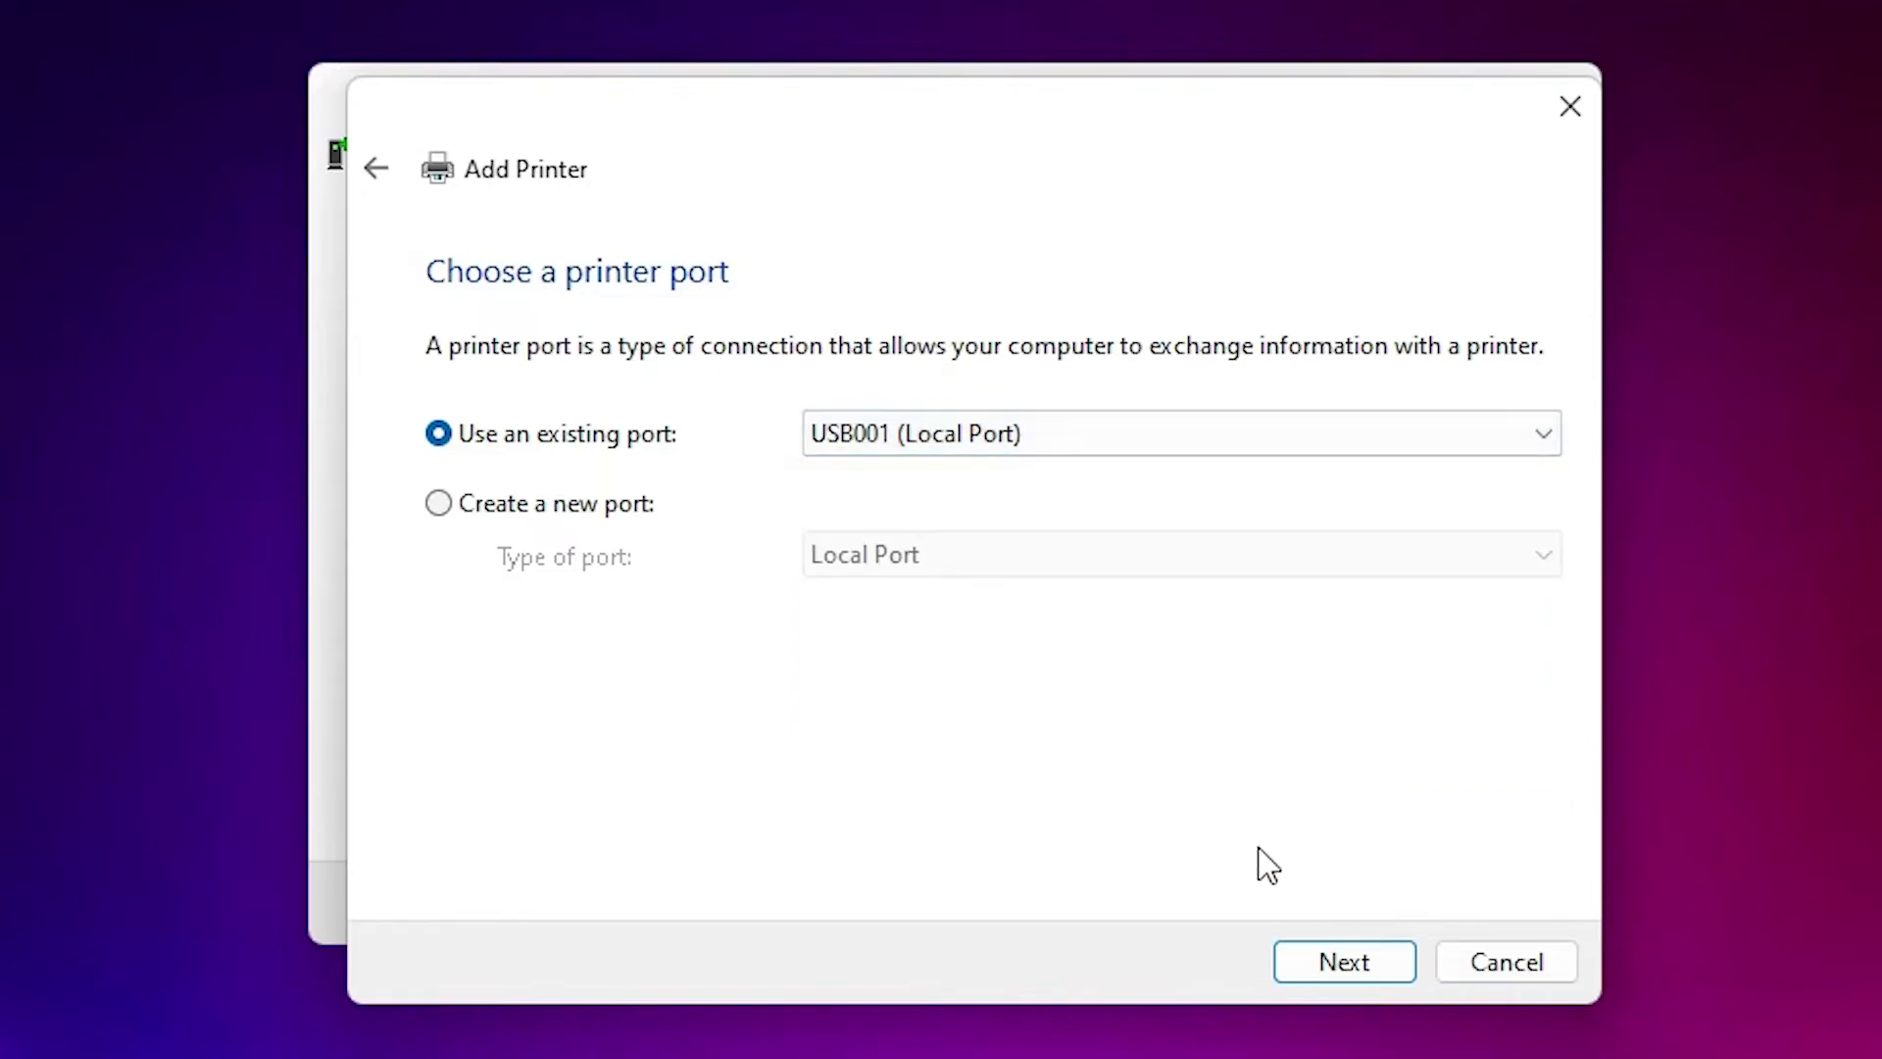
click(1322, 950)
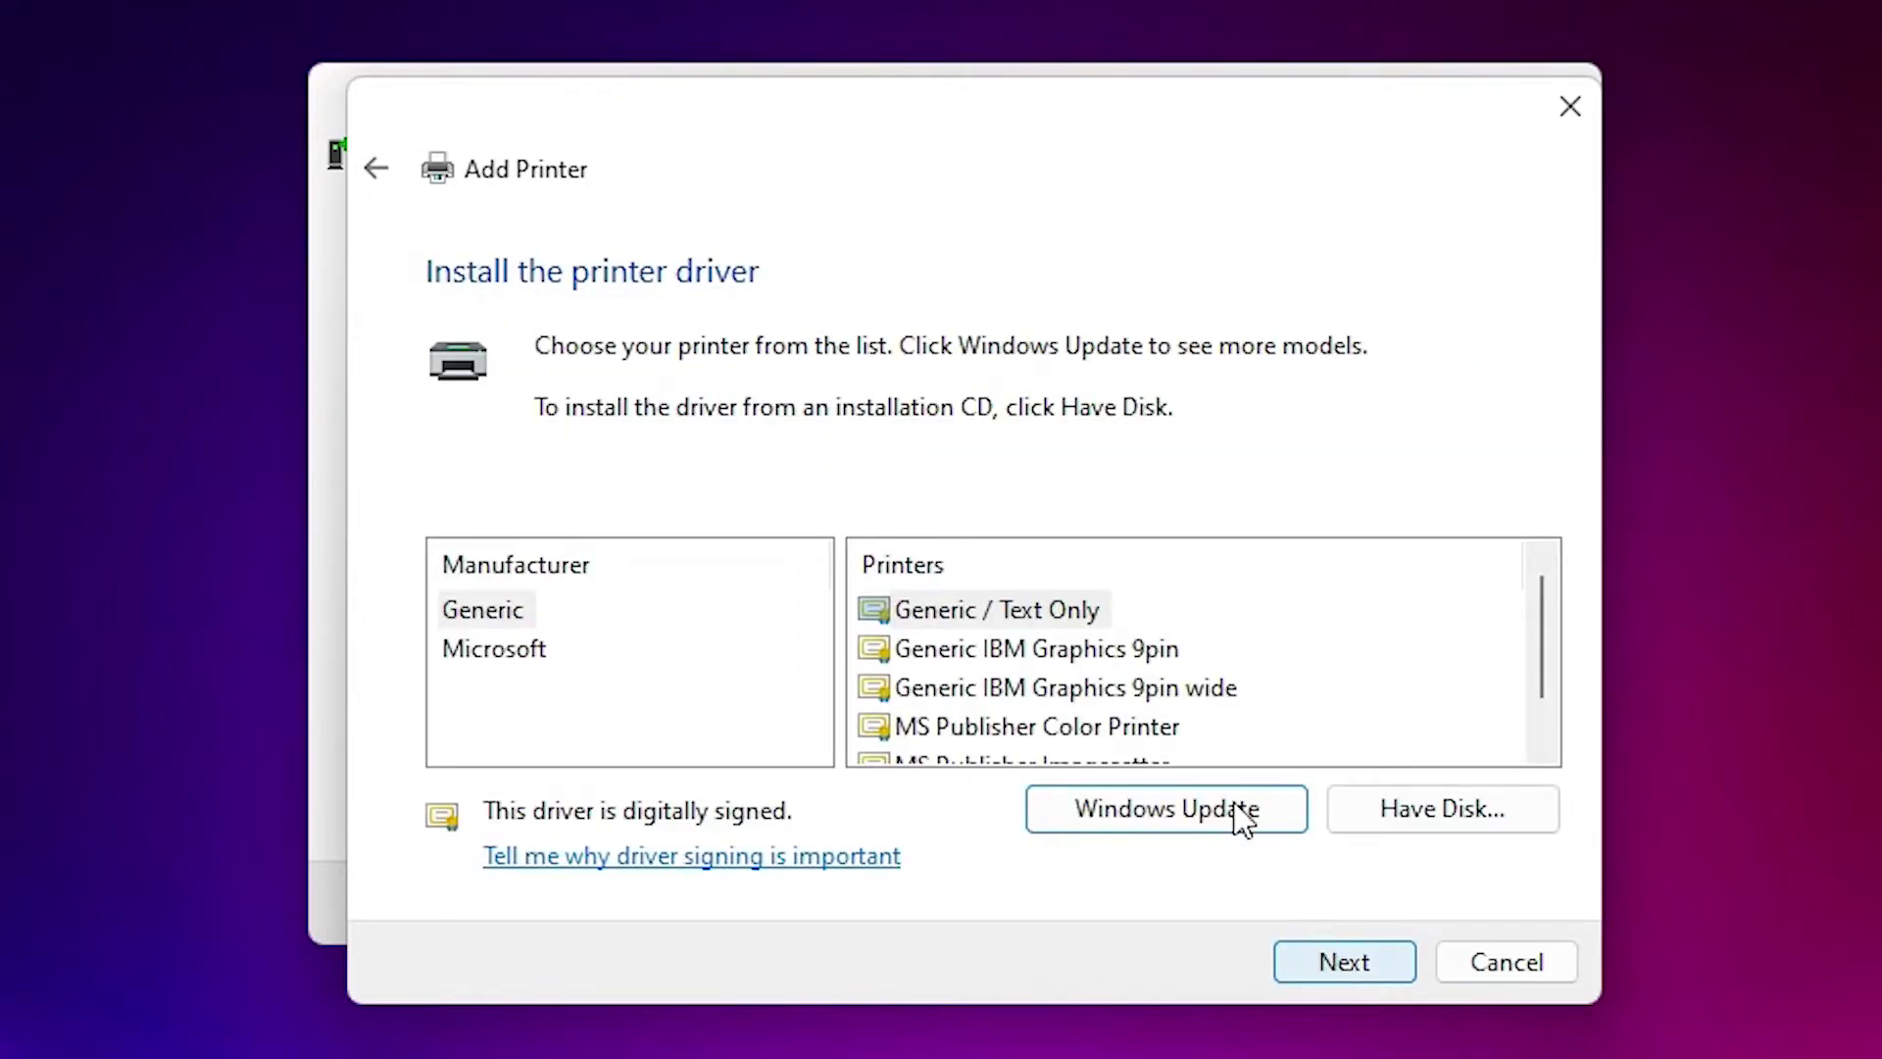
Point Have Disk to HP2030.INF in the Desktop ljP2035-gdi-pnp-win64-en folder
click(1475, 832)
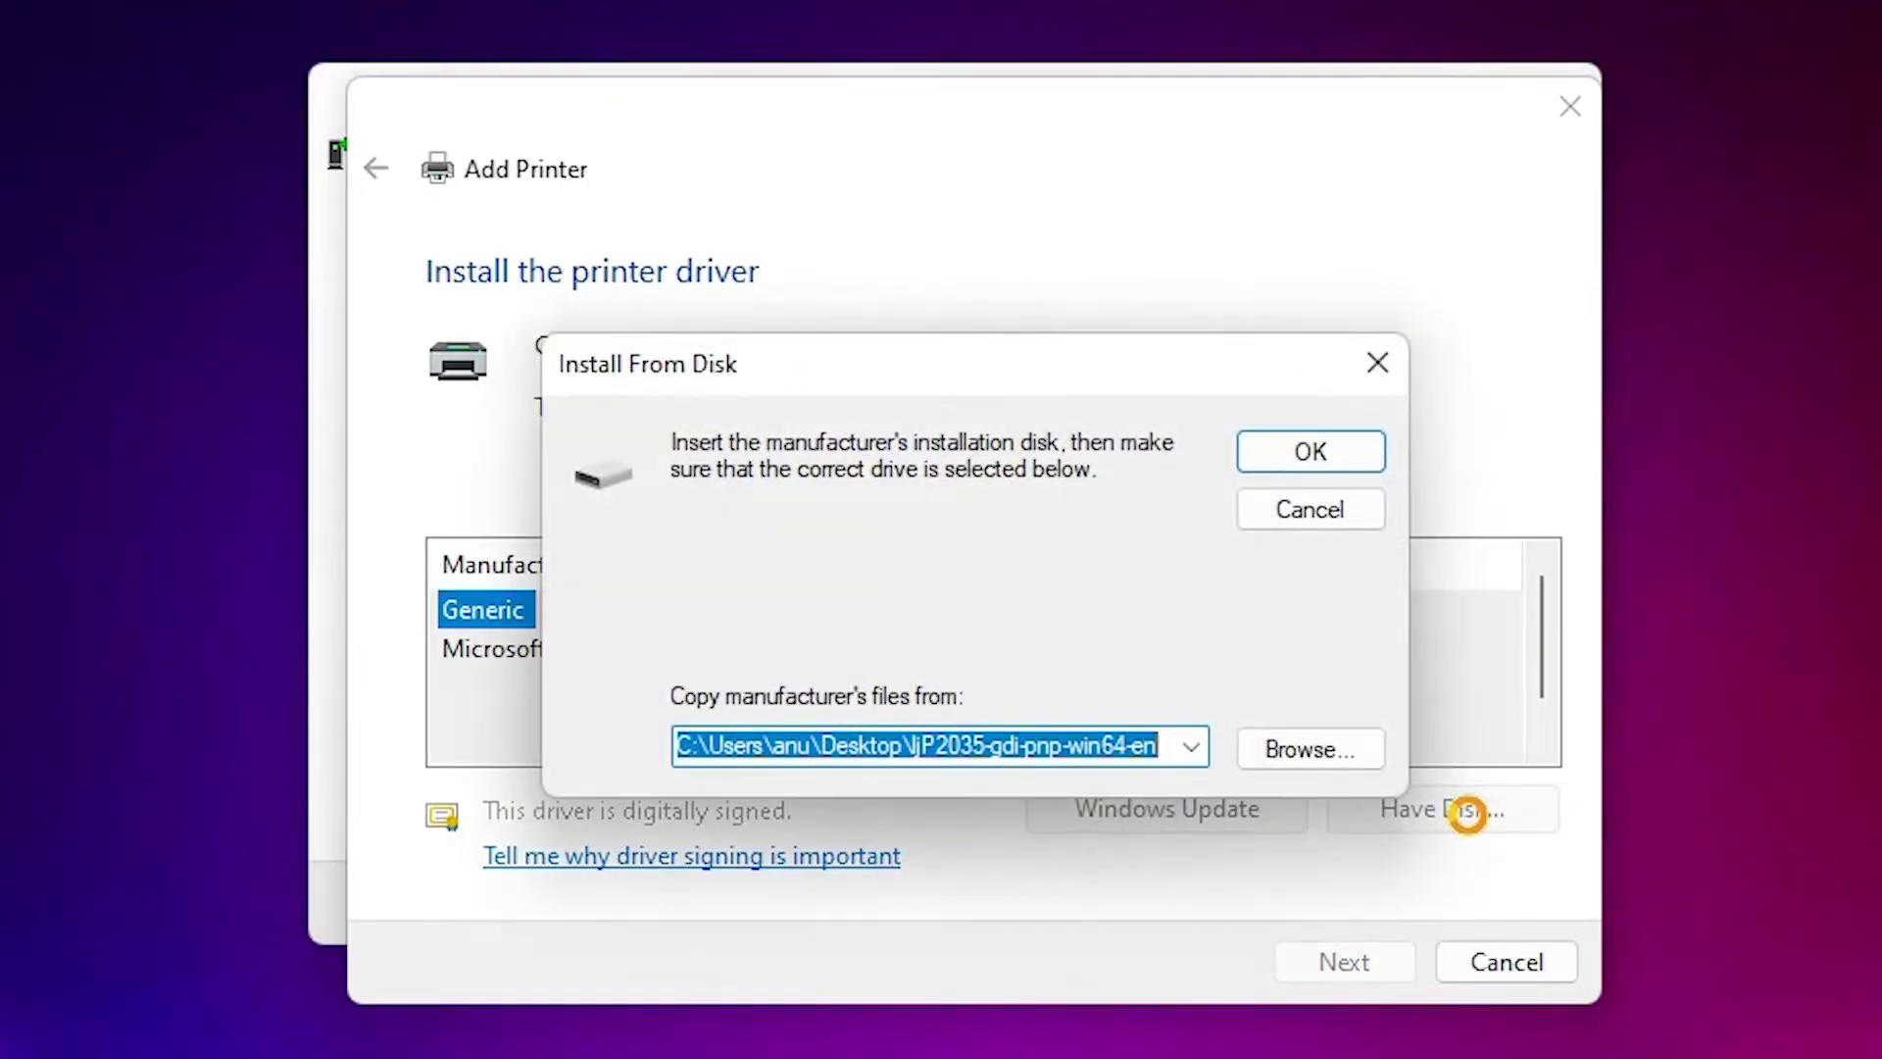
click(1309, 749)
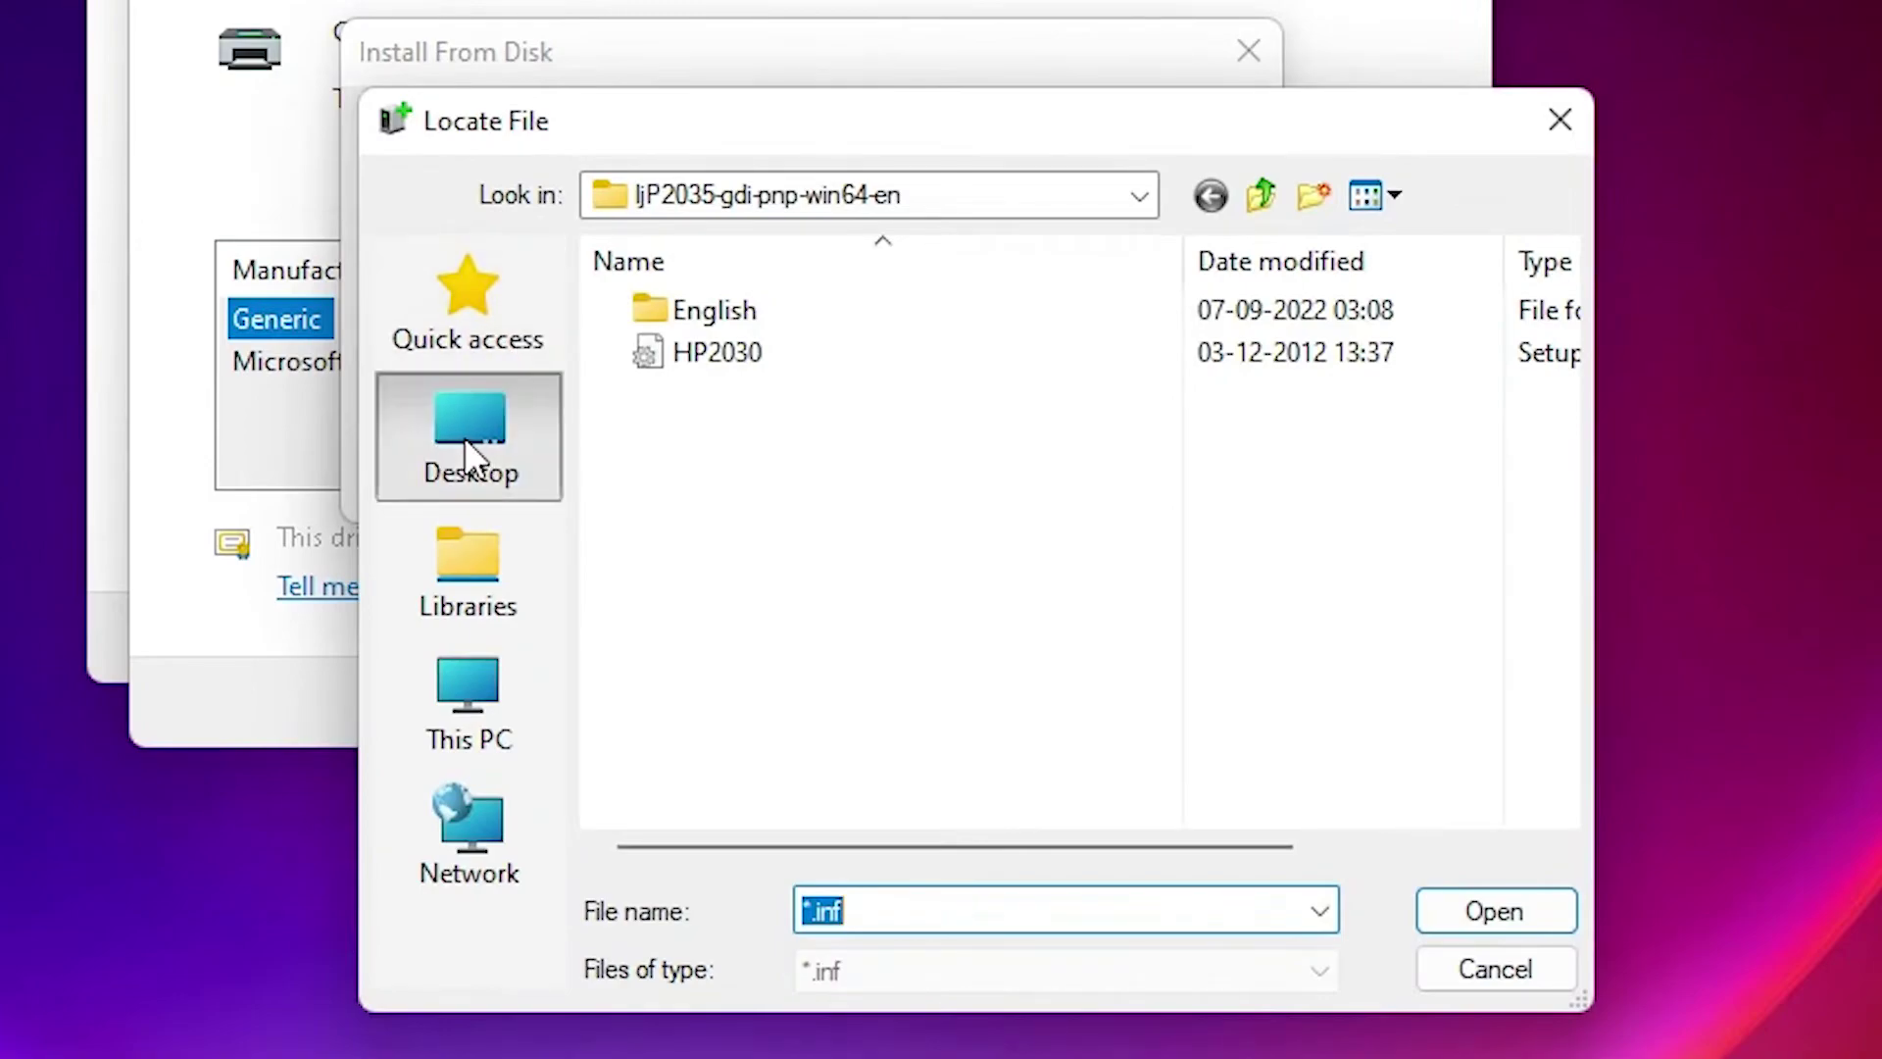
click(463, 437)
scroll(1030, 676, down, 5)
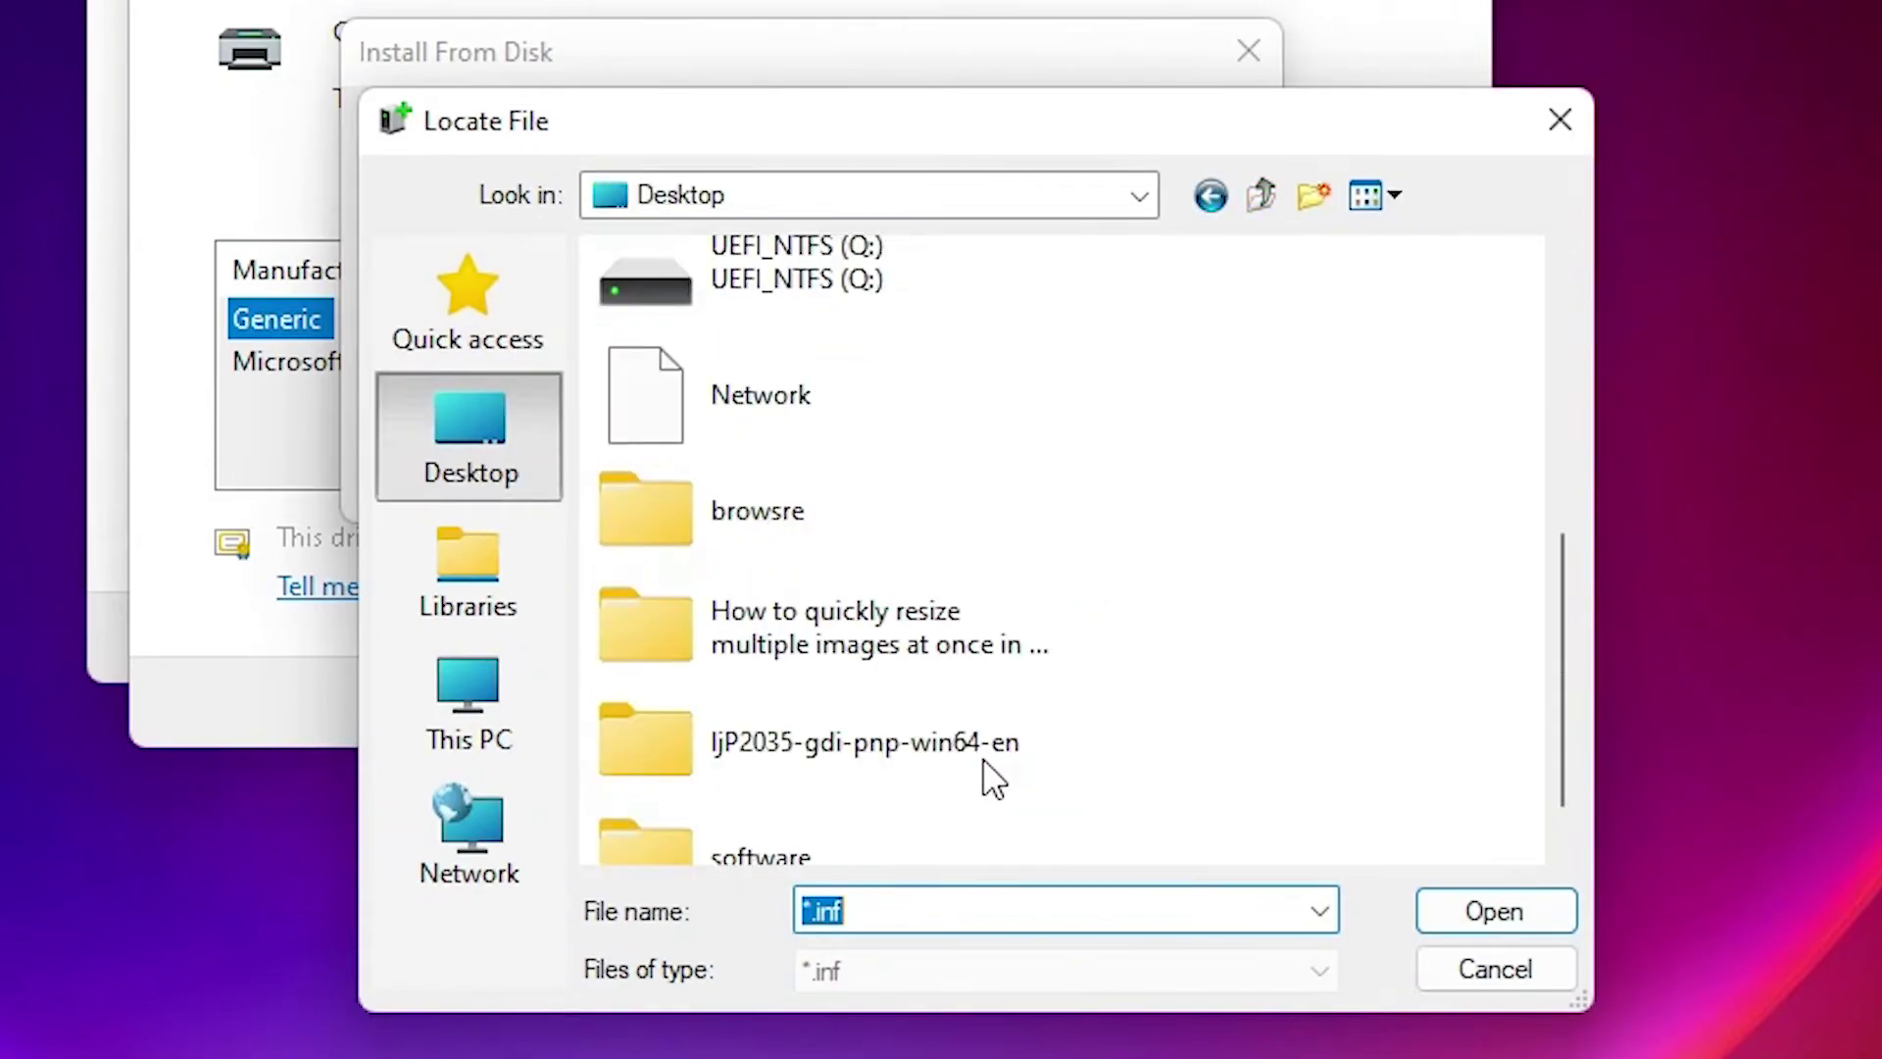
click(880, 684)
double_click(879, 684)
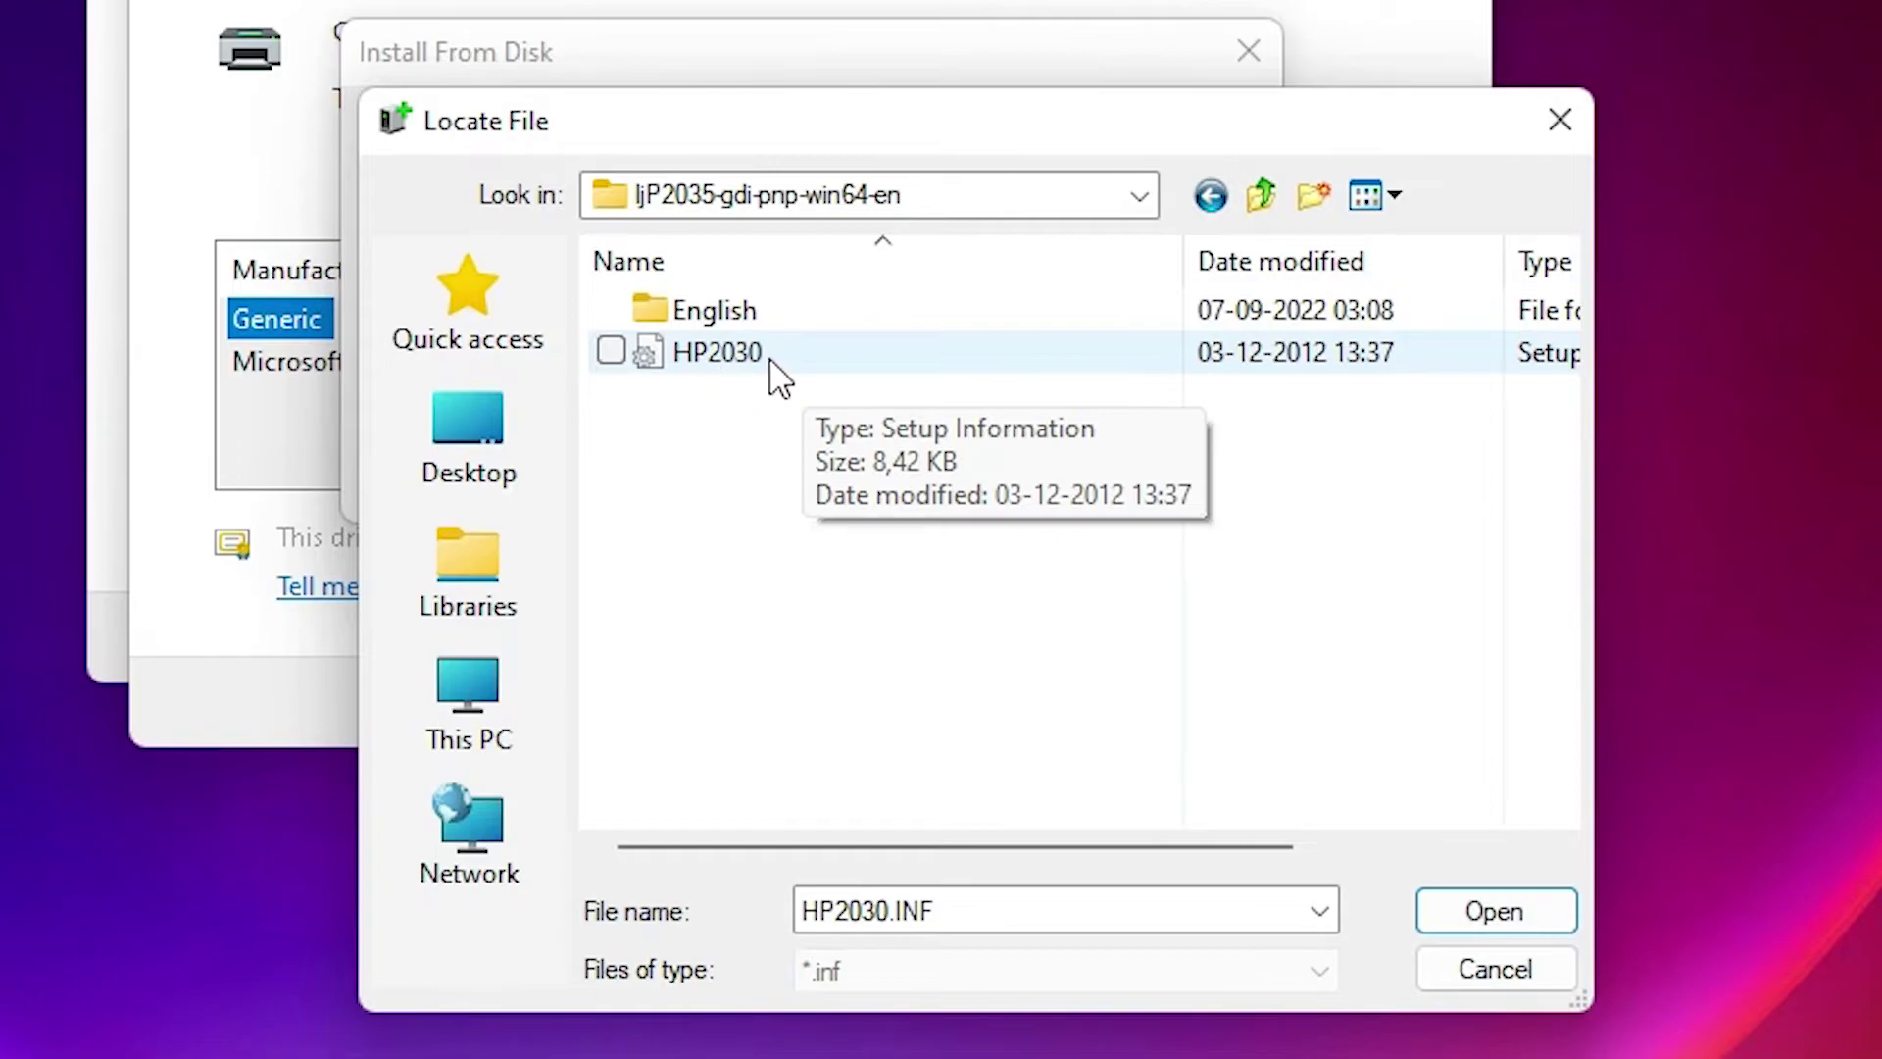
double_click(746, 370)
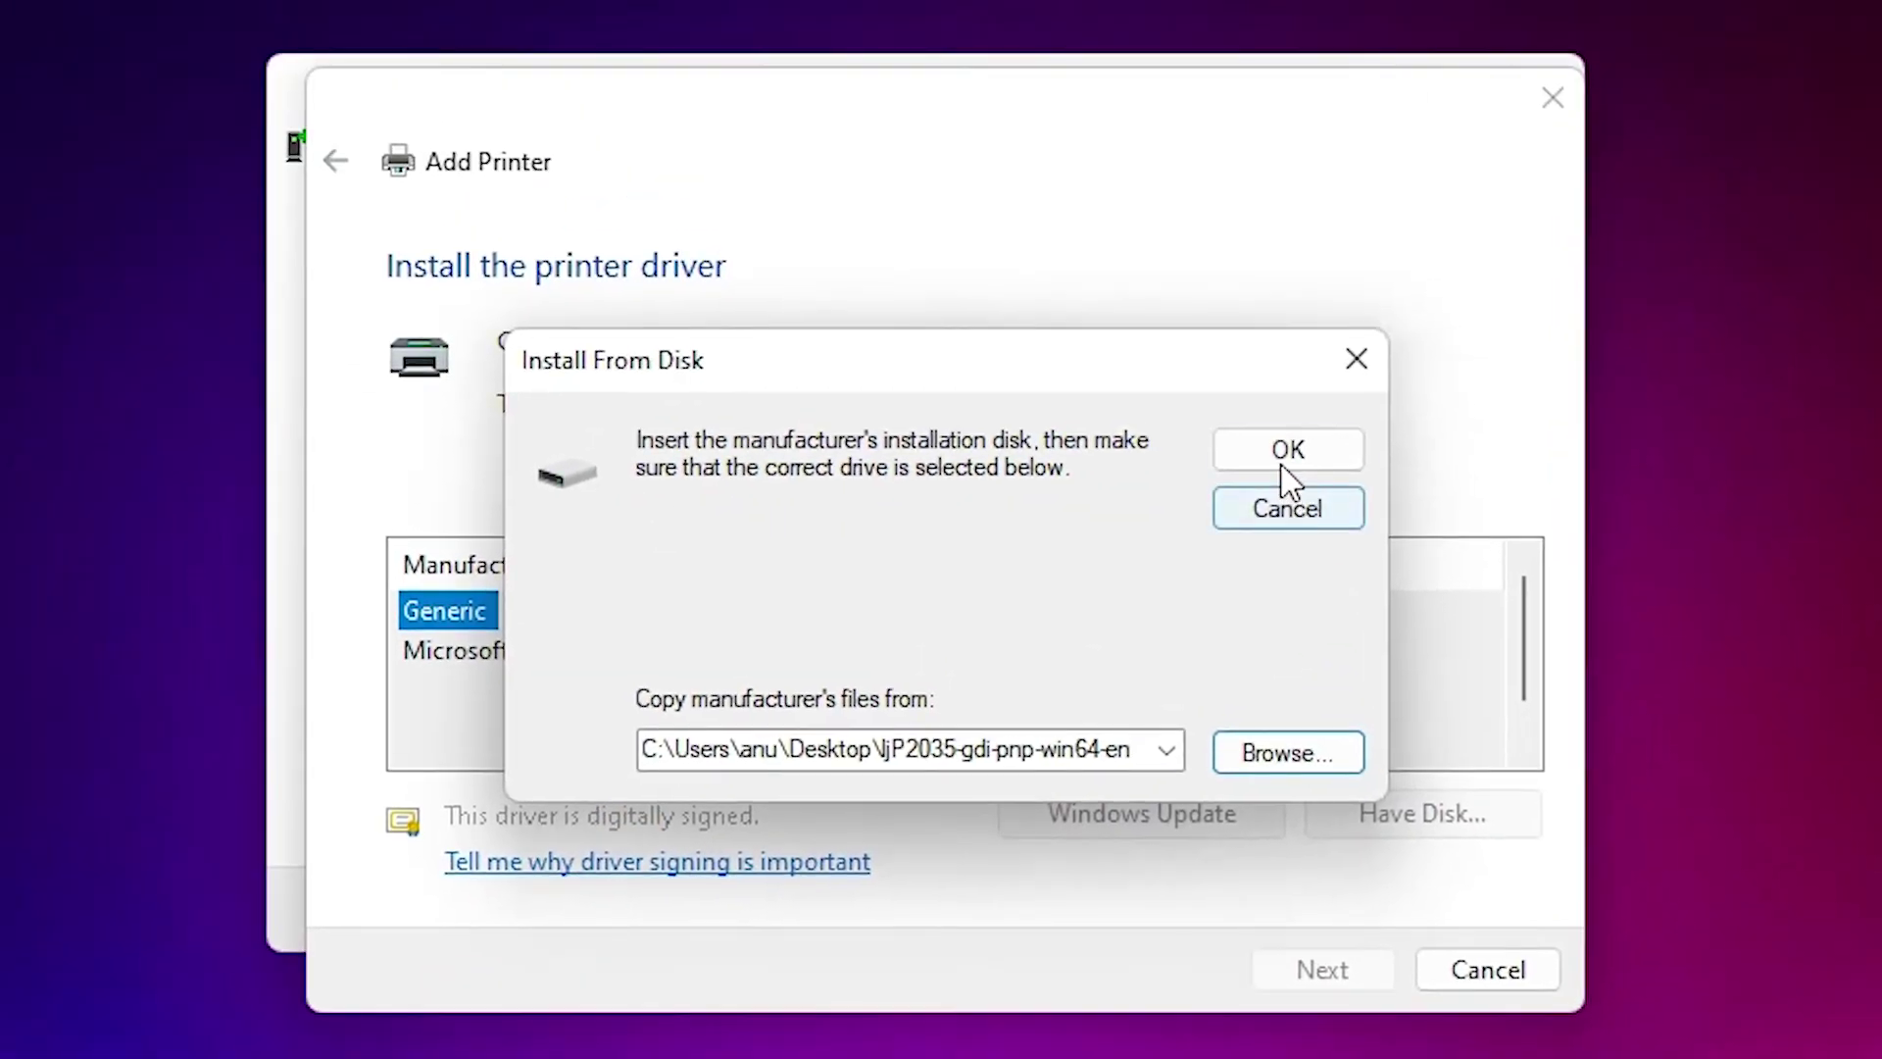
Install the HP LaserJet P2035 driver from disk, keeping the default printer name
click(1176, 153)
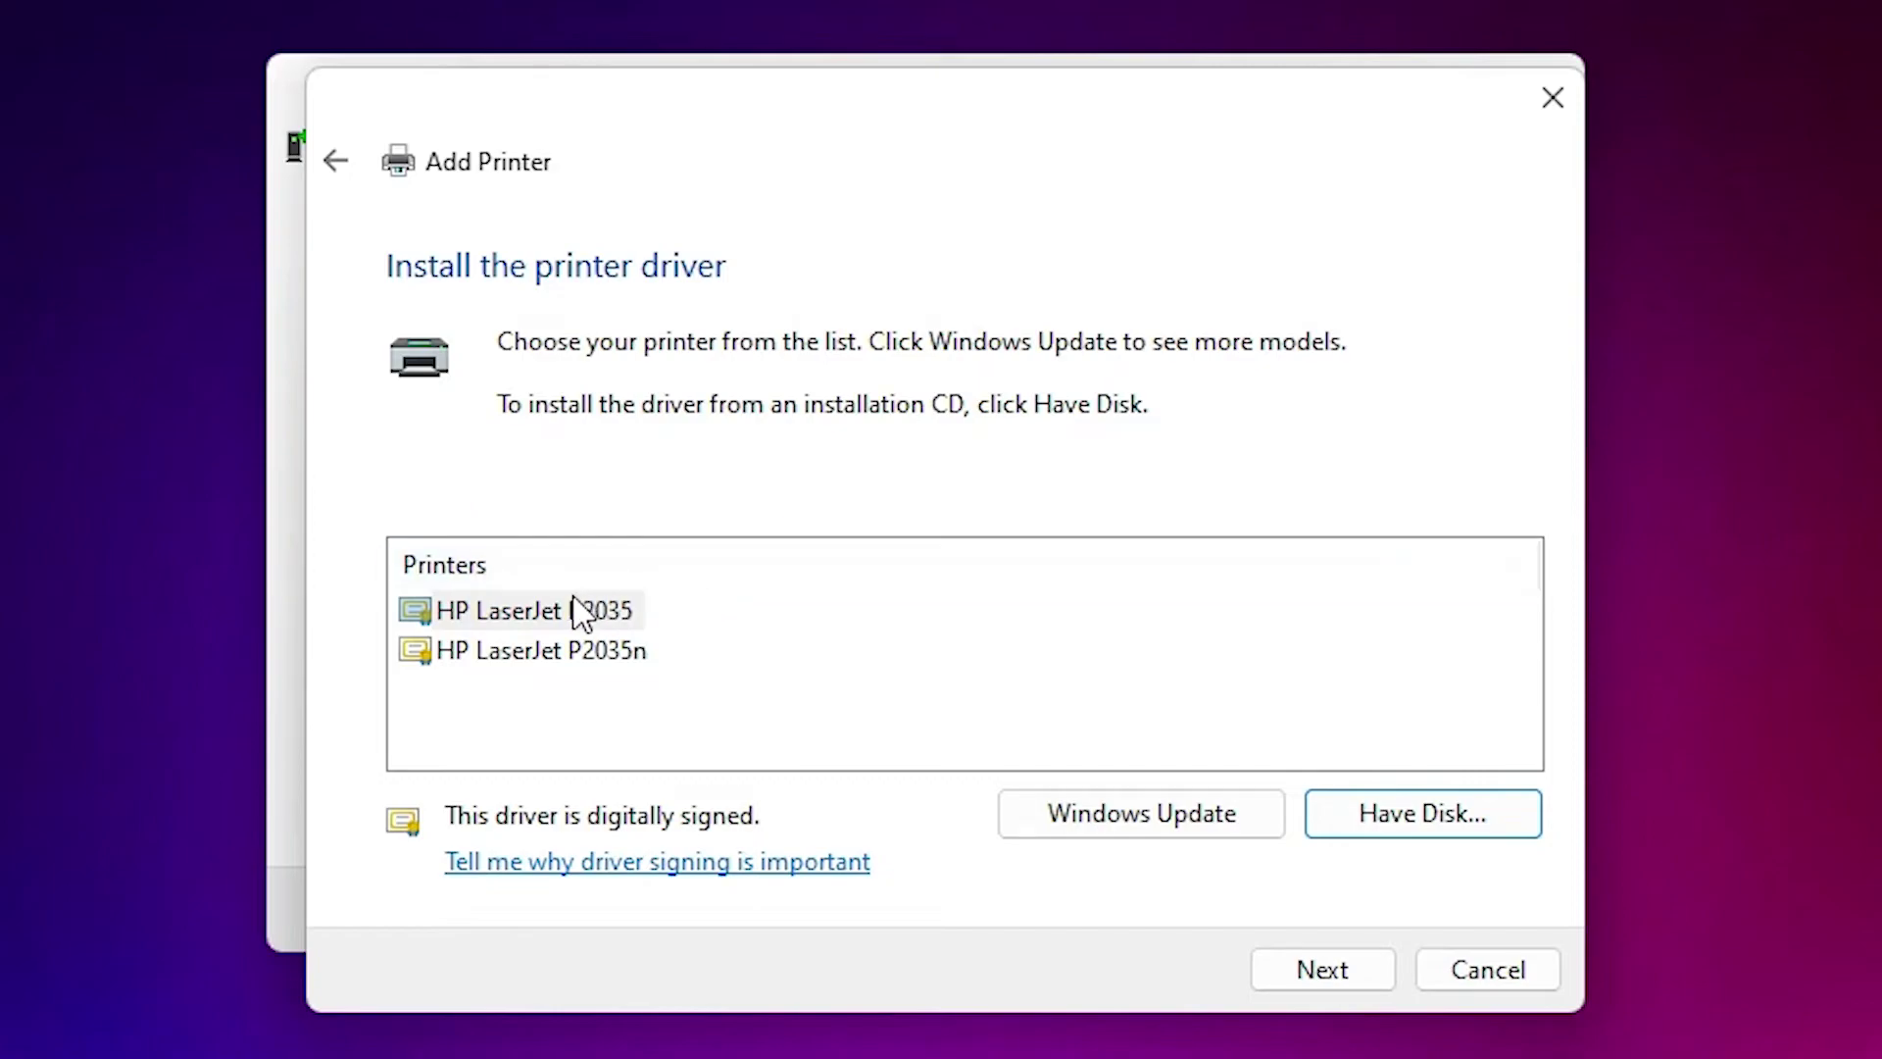
click(501, 622)
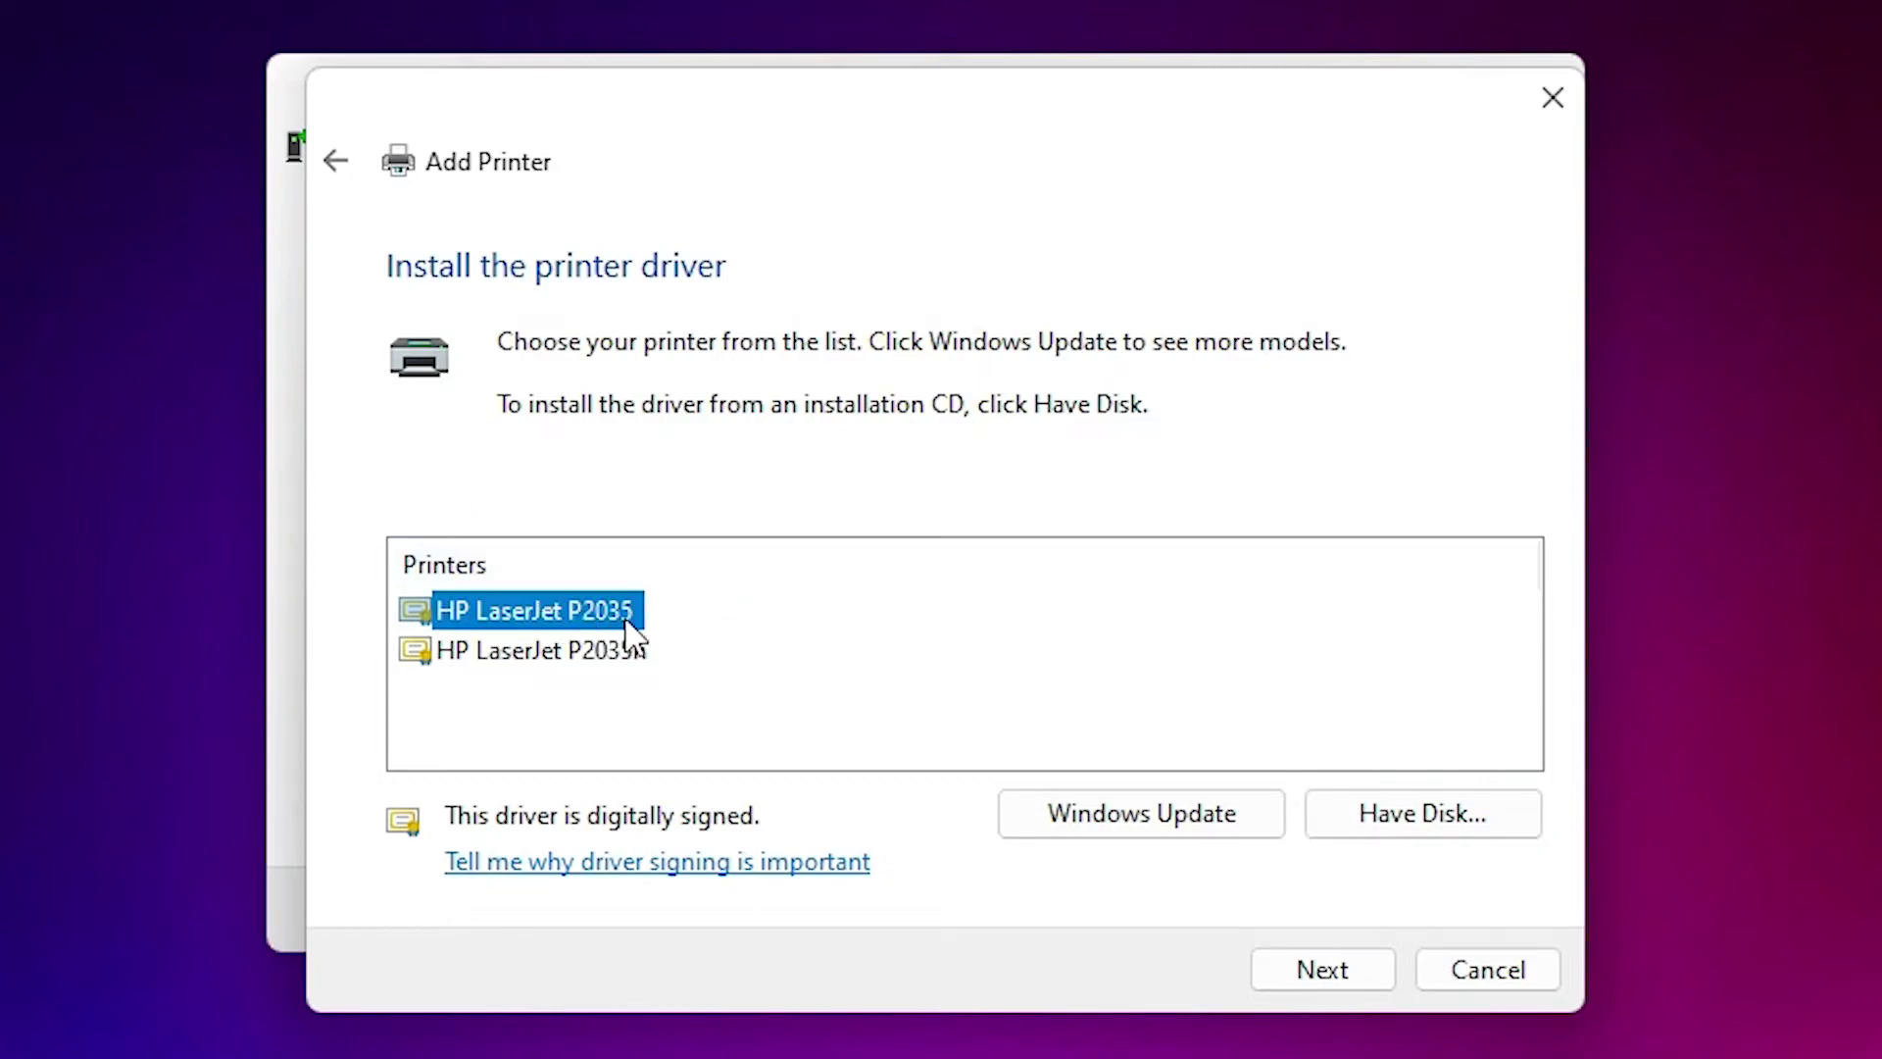
click(1361, 975)
click(1362, 974)
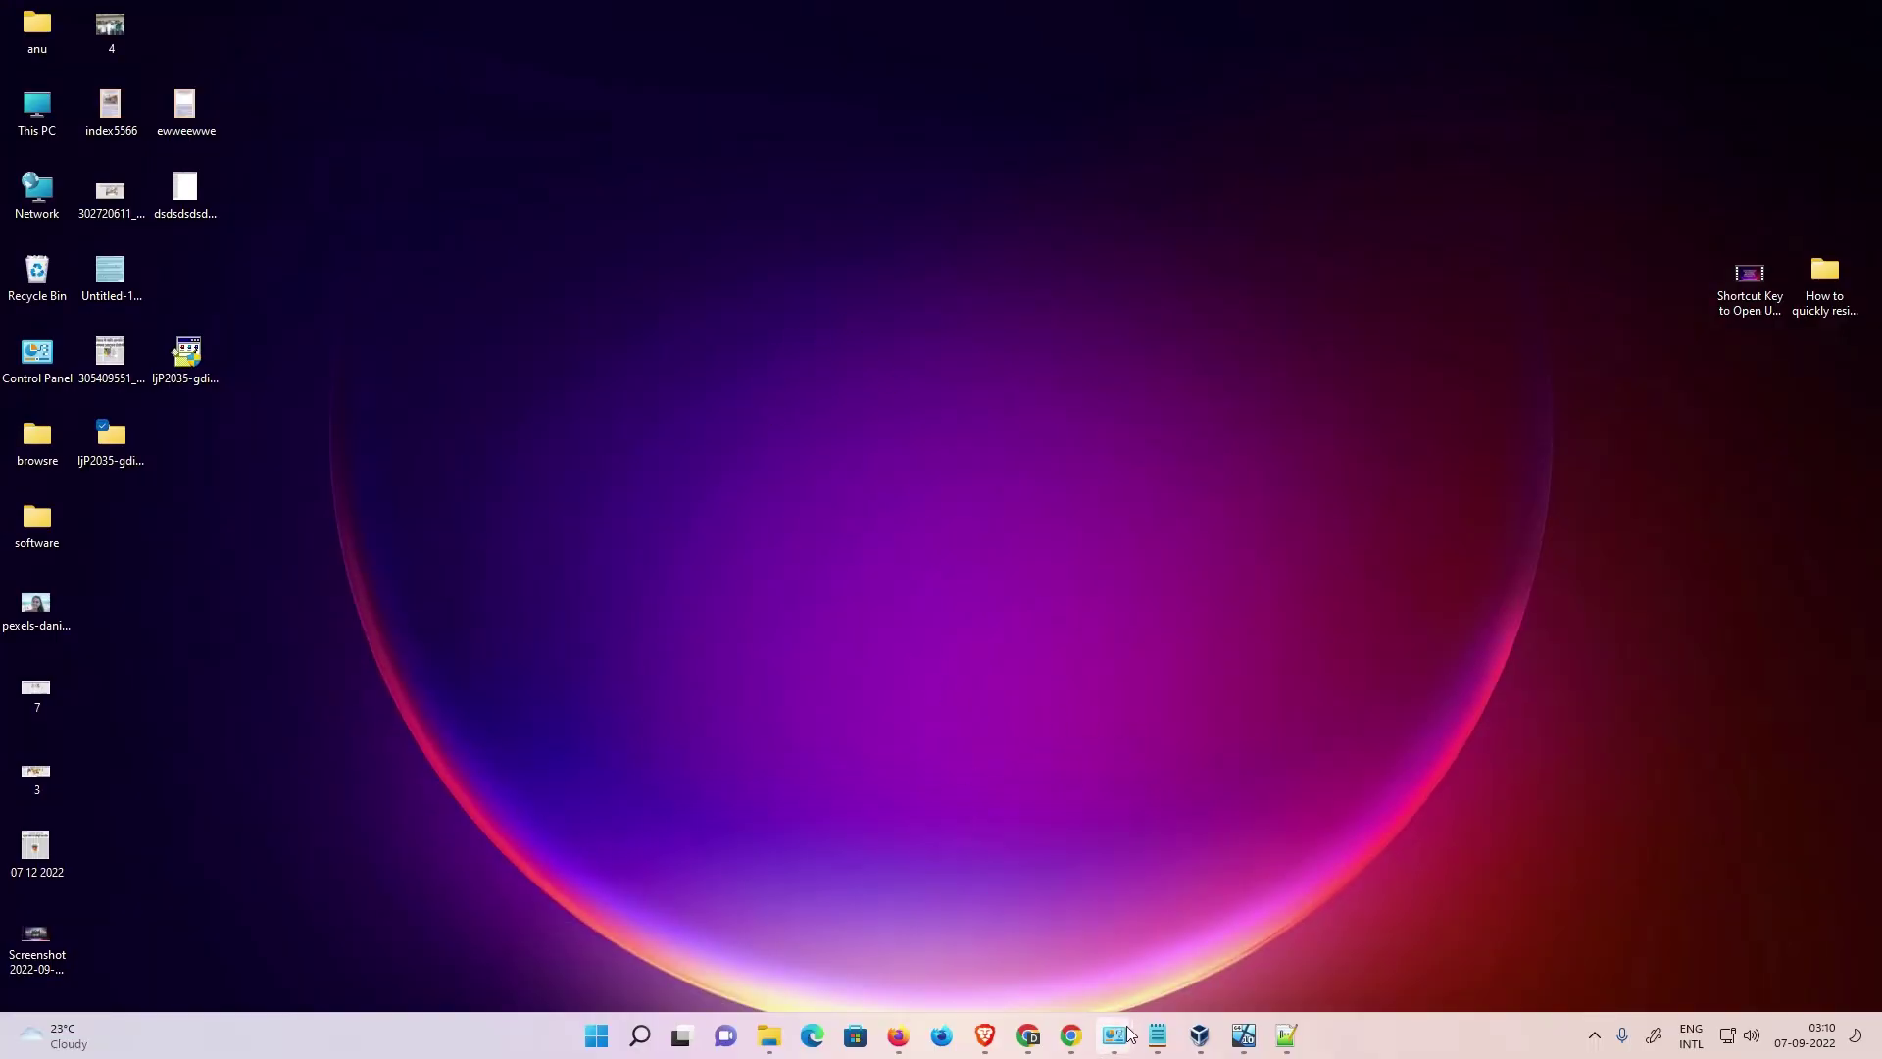
Bring back Devices and Printers to confirm HP LaserJet P2035 among four printers
mouse_move(1114, 1035)
click(1485, 927)
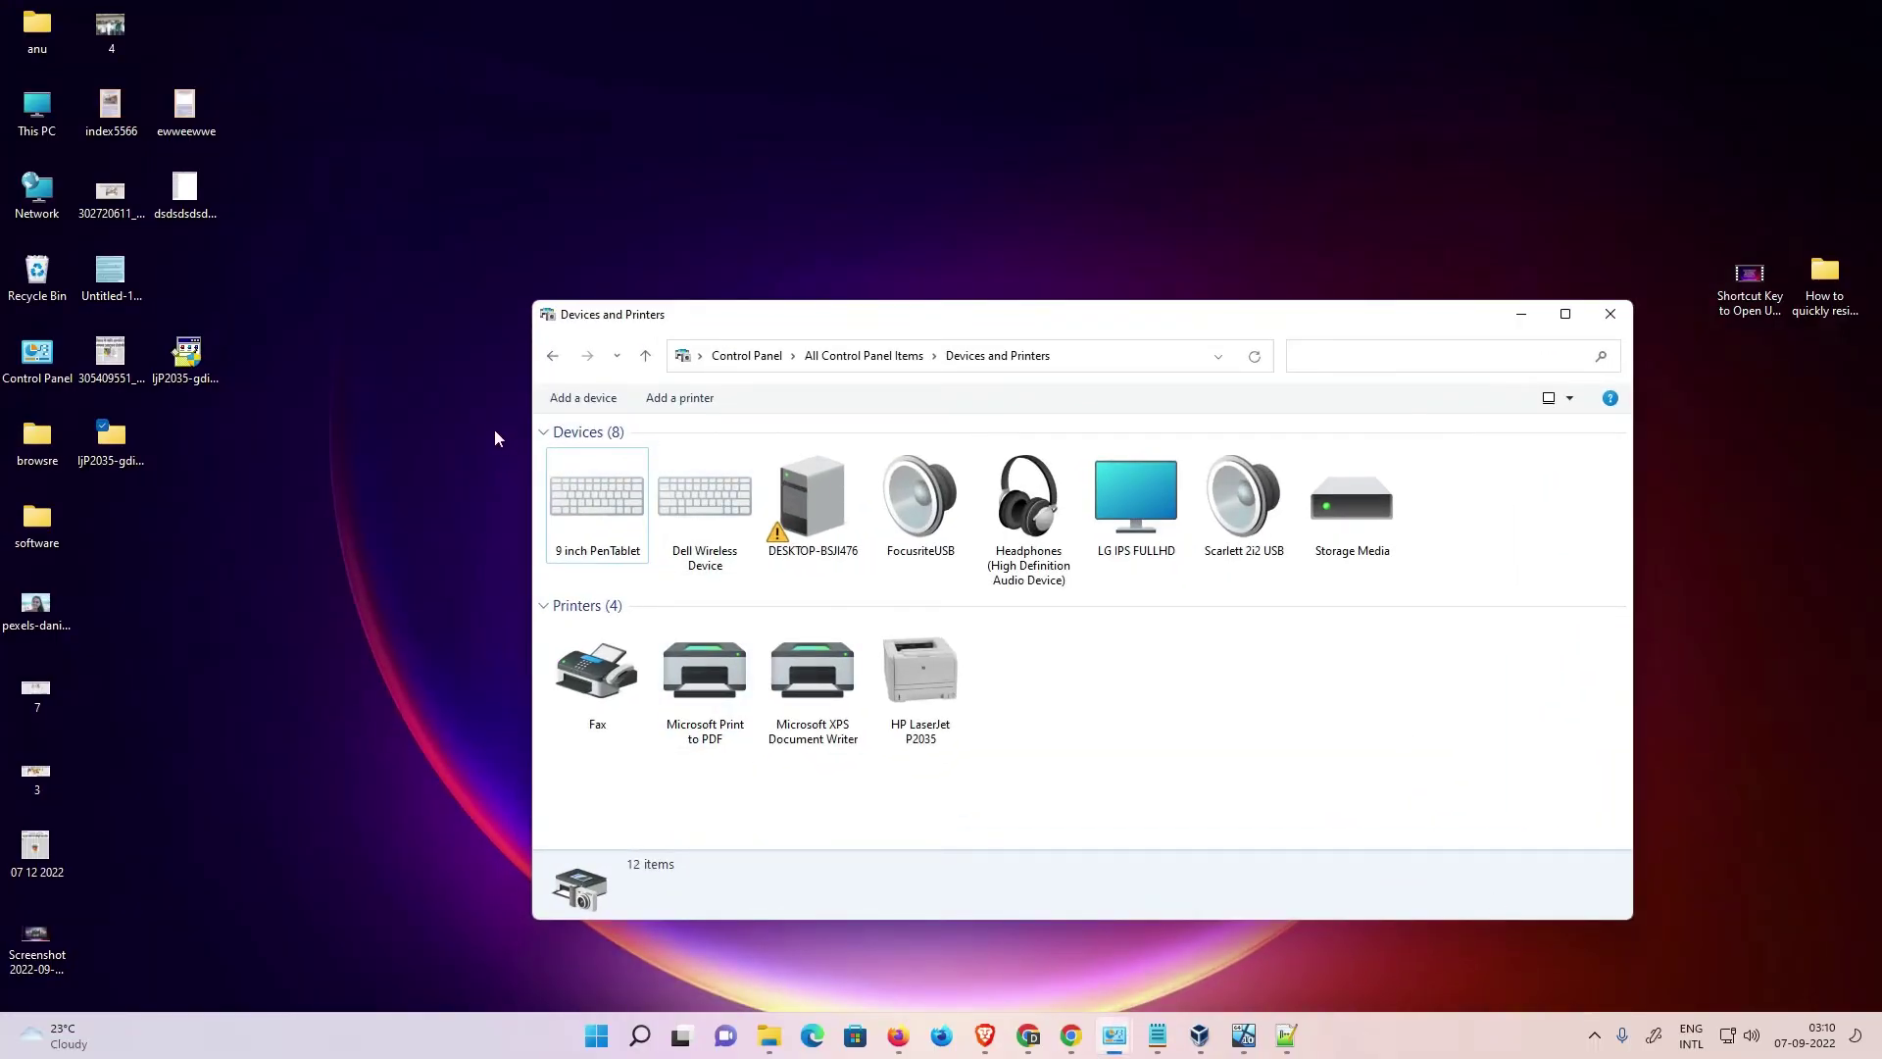